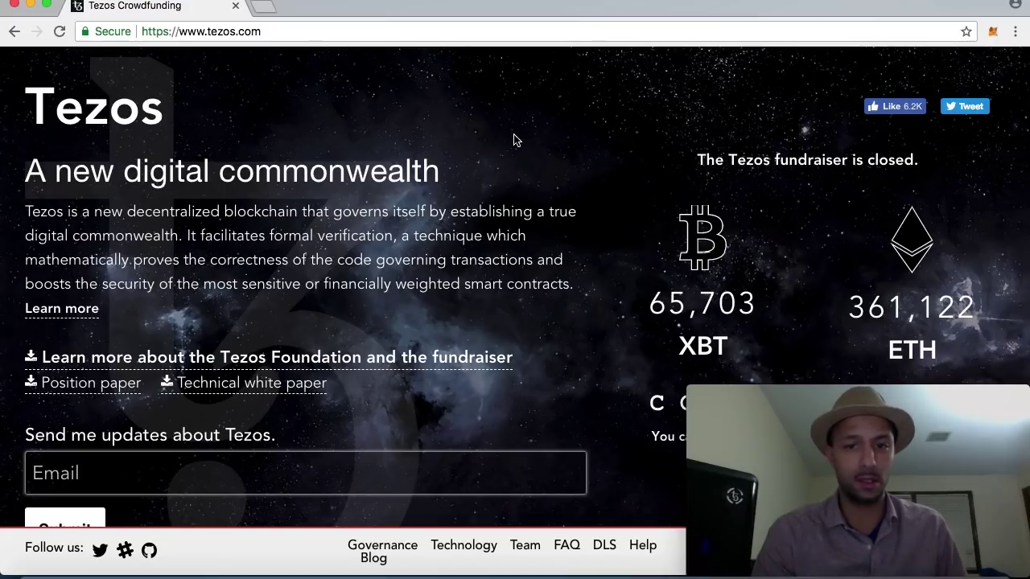
- Scroll the tezos.com home page to its closed-fundraiser totals of 65,703 XBT and 361,122 ETH
scroll(515, 141, "down", 1)
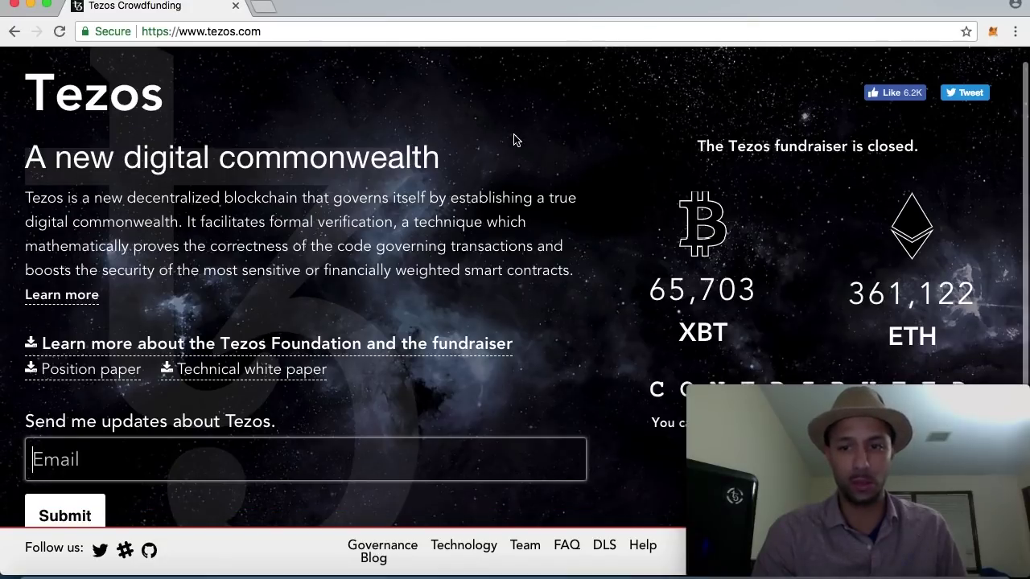
- Minimize Chrome and open the 7.57 PM walkthrough screenshot in Preview
left_click(29, 4)
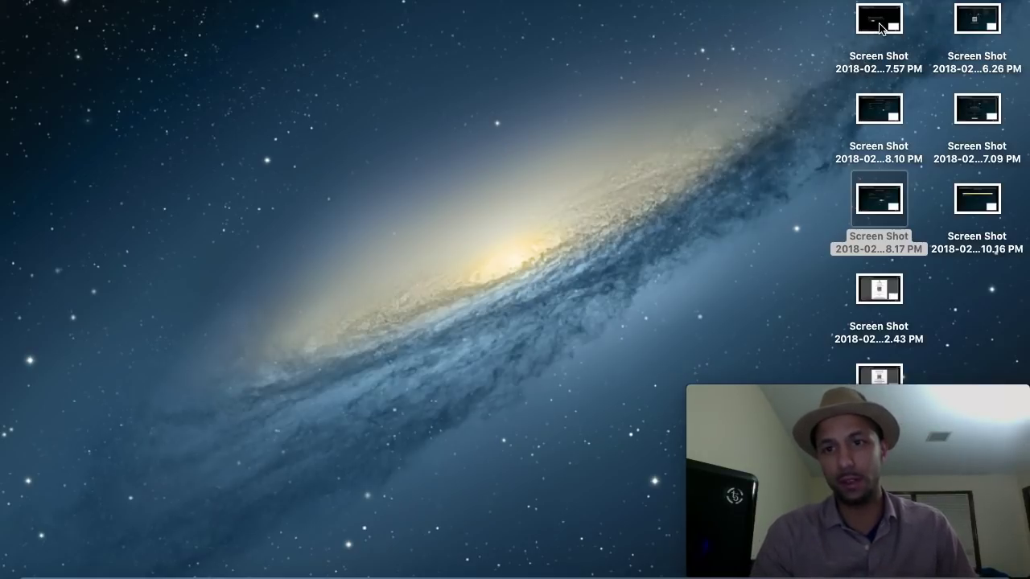
double_click(878, 23)
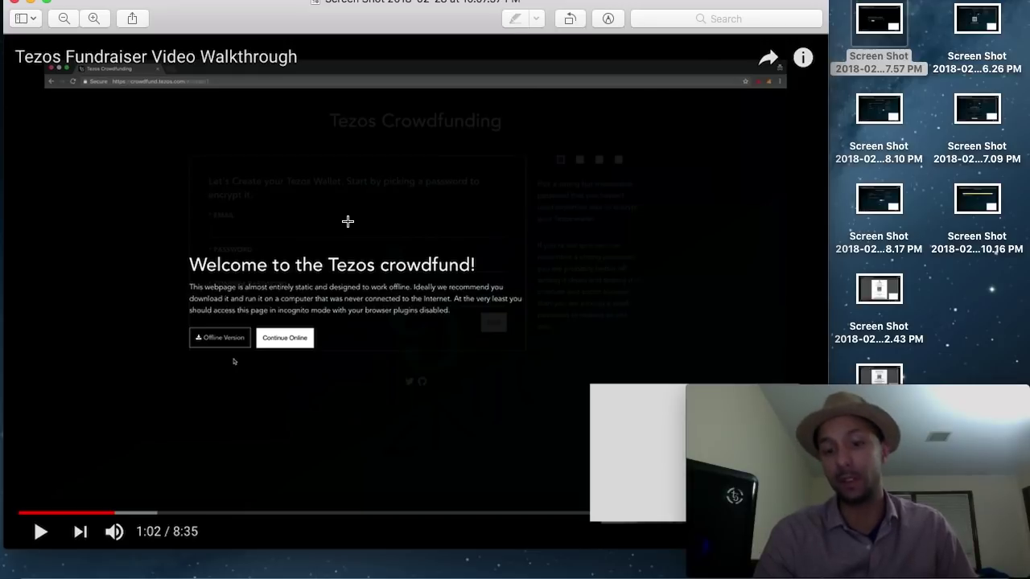
- Move from the 7.57 PM and 8.10 PM screenshots to the 8.17 PM wallet-backup screenshot
left_click(16, 3)
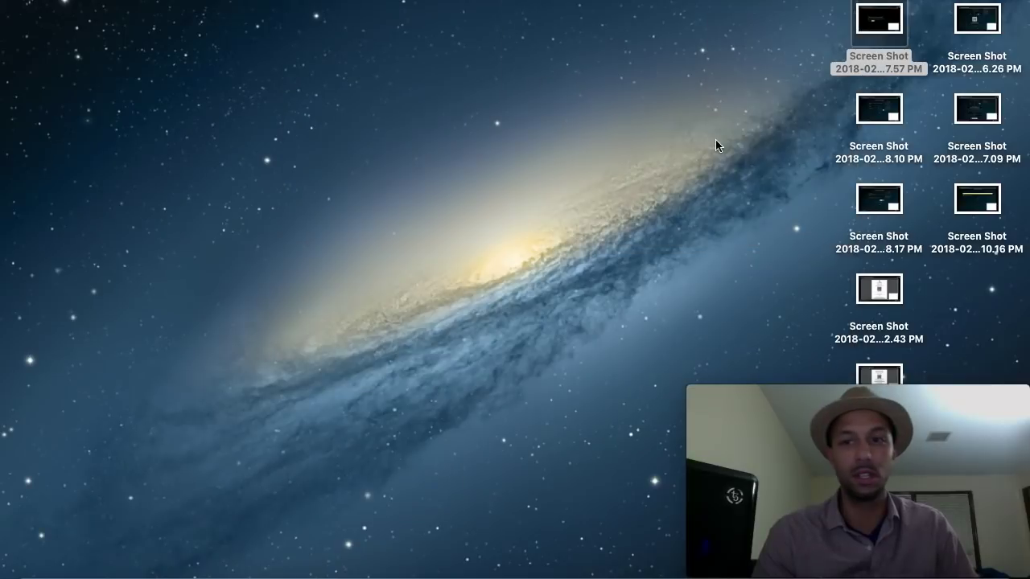
double_click(886, 120)
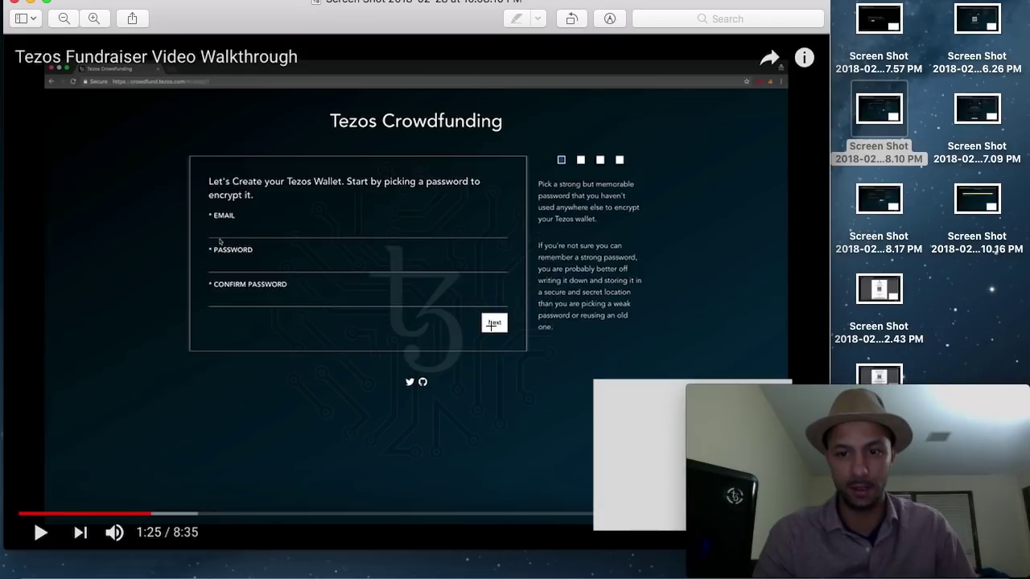
left_click(16, 3)
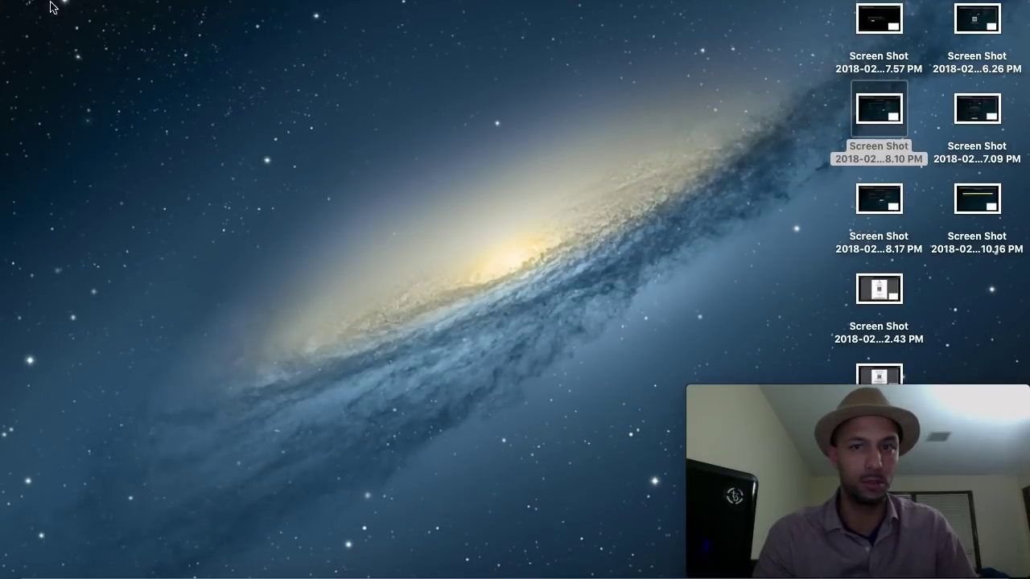
double_click(889, 207)
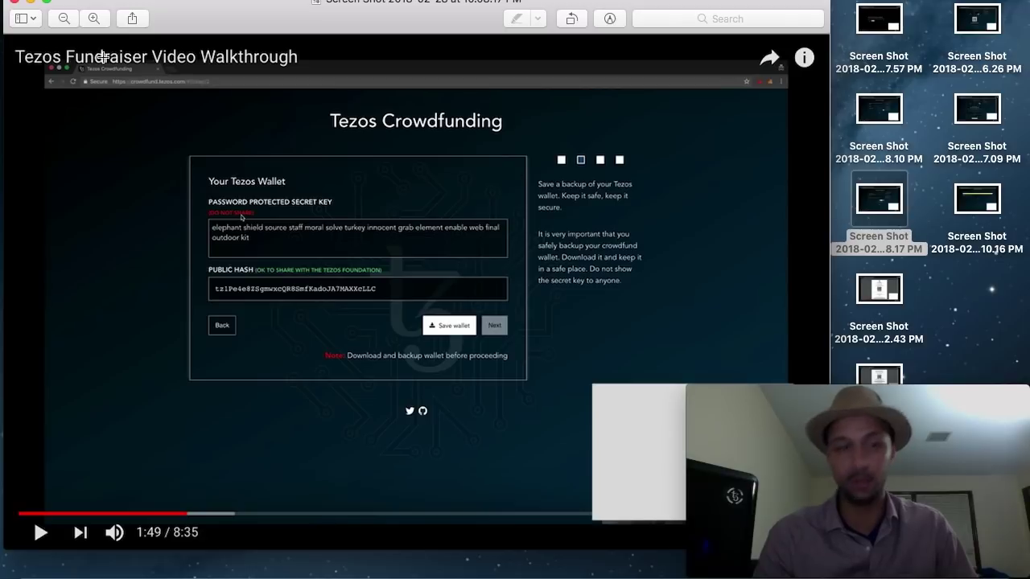
- Close the wallet-backup screenshot and select the 2.43 PM screenshot on the desktop
left_click(15, 4)
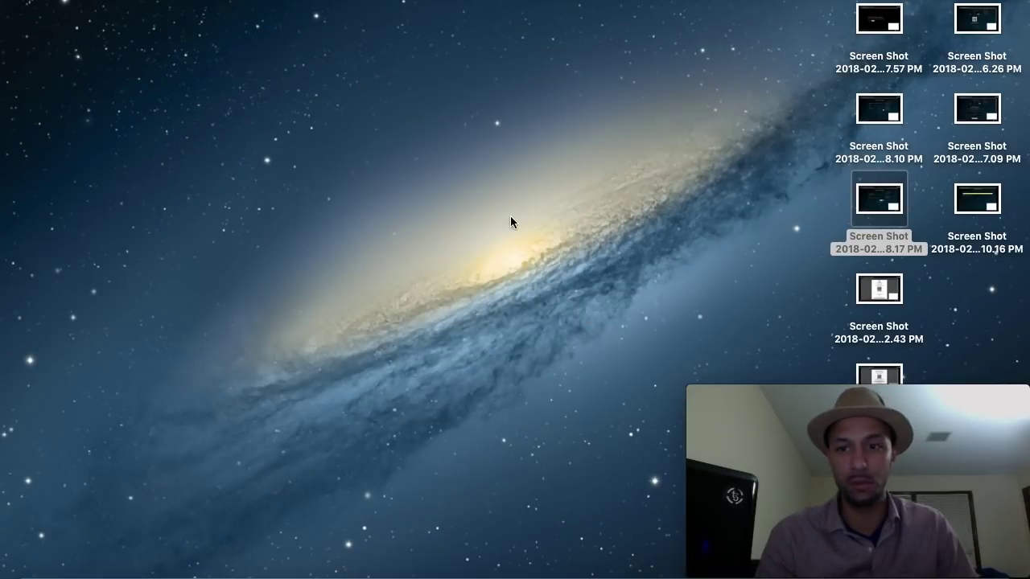
left_click(879, 294)
- Open the 2.43 PM screenshot showing the Bitcoin deposit address and Ethereum contract details
double_click(879, 293)
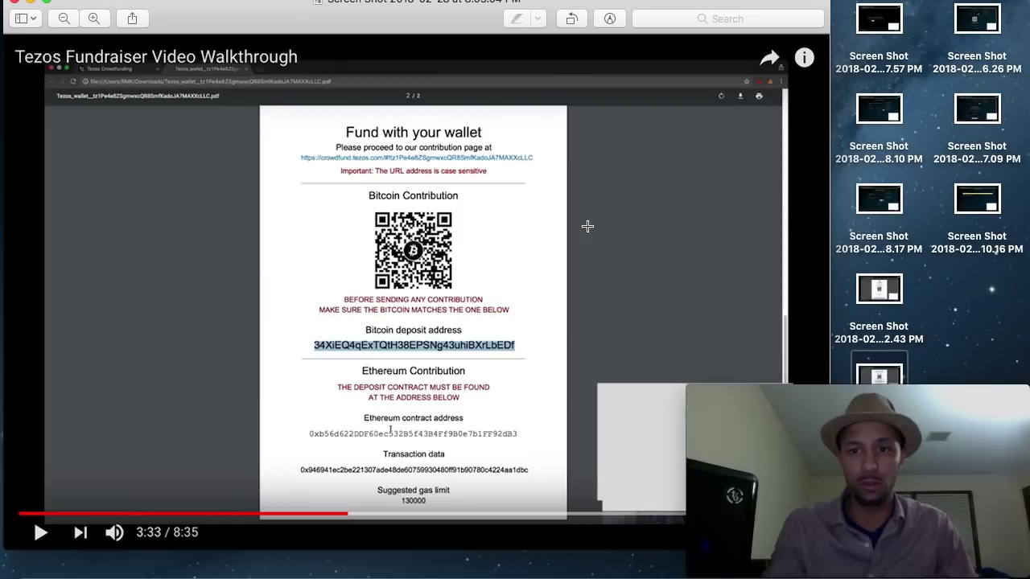
- Bring back the tezos.com page, then minimize Chrome and the 'Fund with your wallet' screenshot
left_click(989, 567)
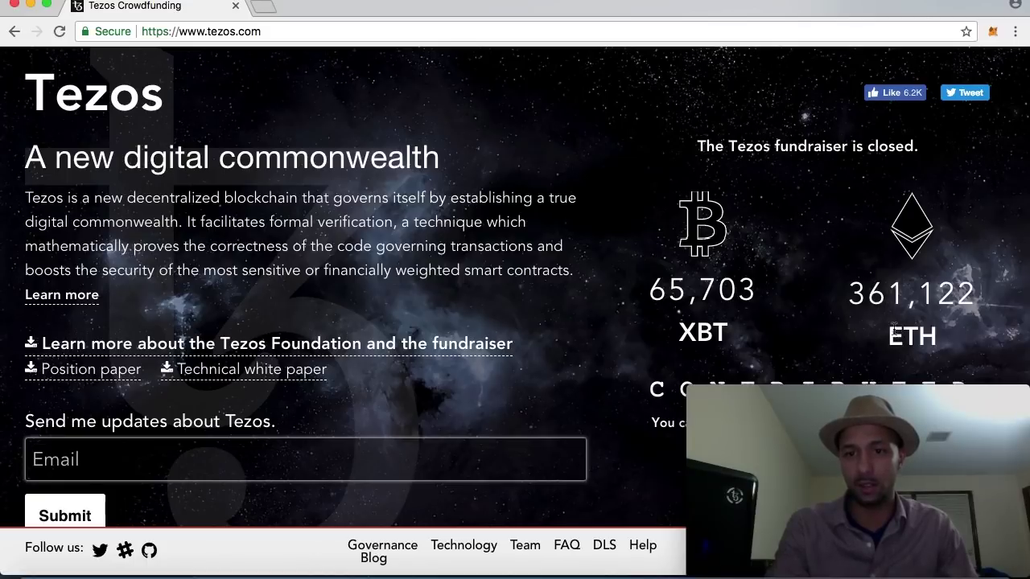
left_click(30, 7)
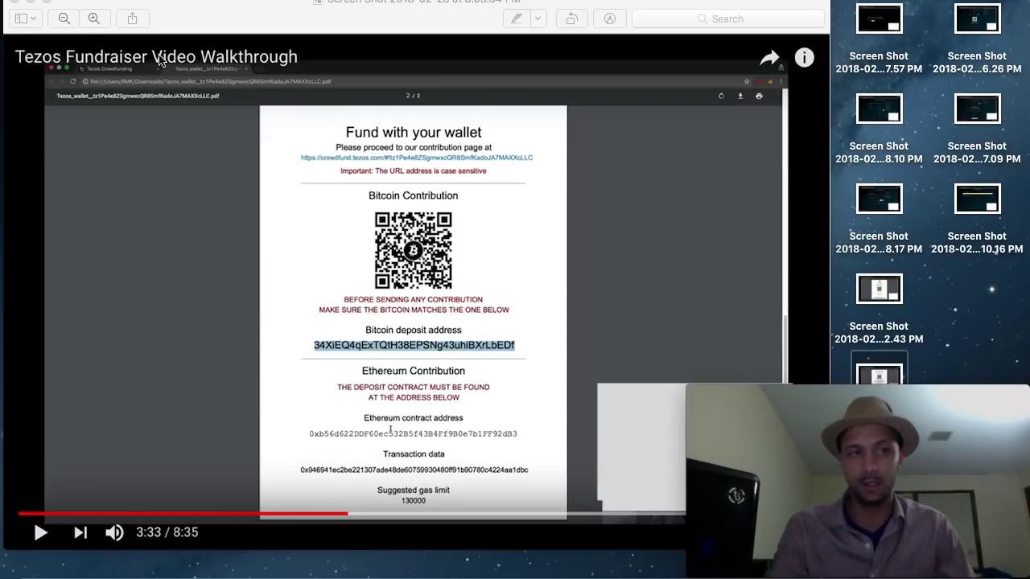
left_click(15, 4)
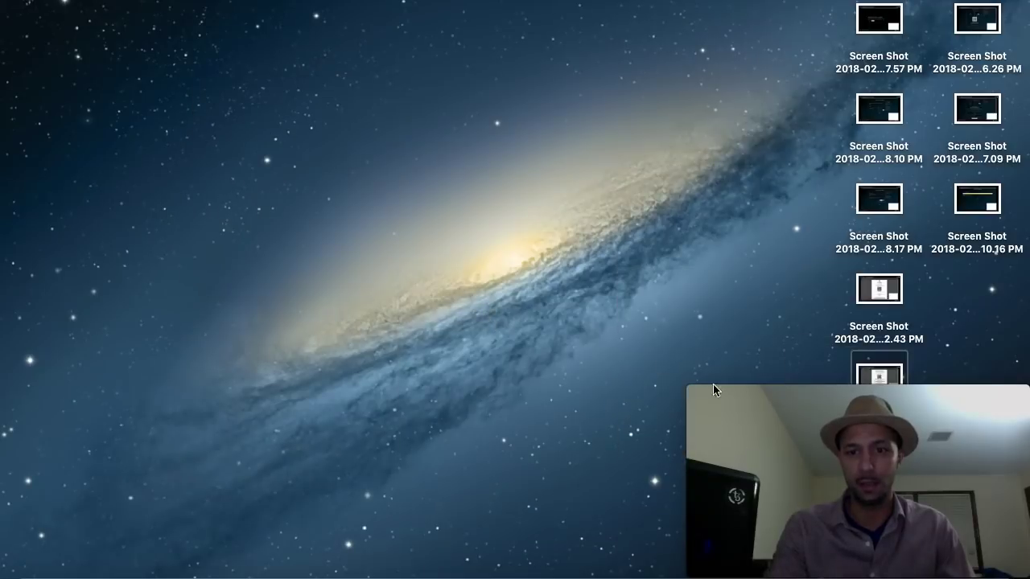
- Move the 8.33 PM screenshot to the desktop's top-left and open it in Preview
left_click_drag(750, 416, 421, 355)
left_click_drag(889, 476, 90, 74)
left_click(469, 361)
left_click_drag(469, 361, 799, 432)
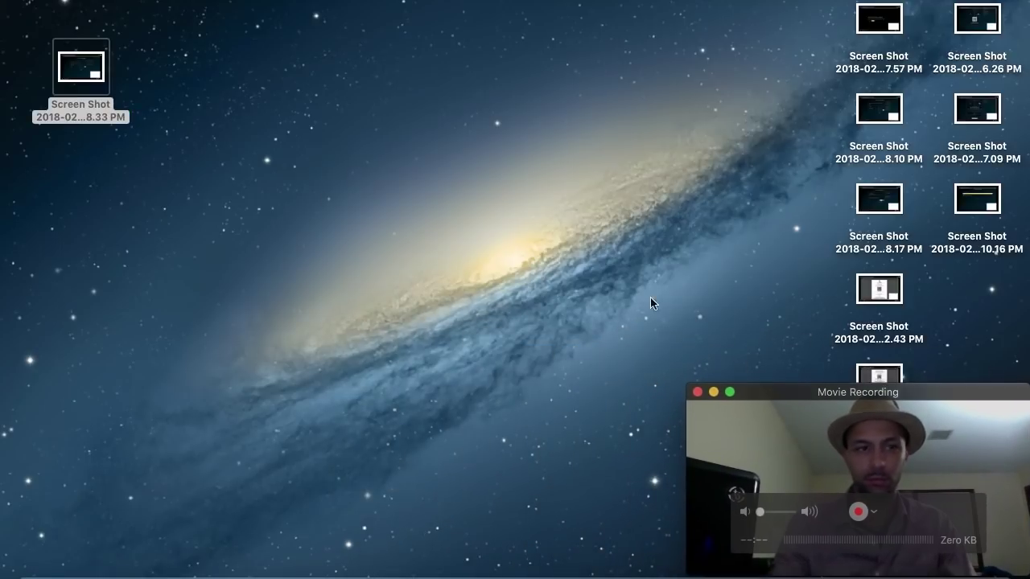
left_click(83, 70)
double_click(83, 70)
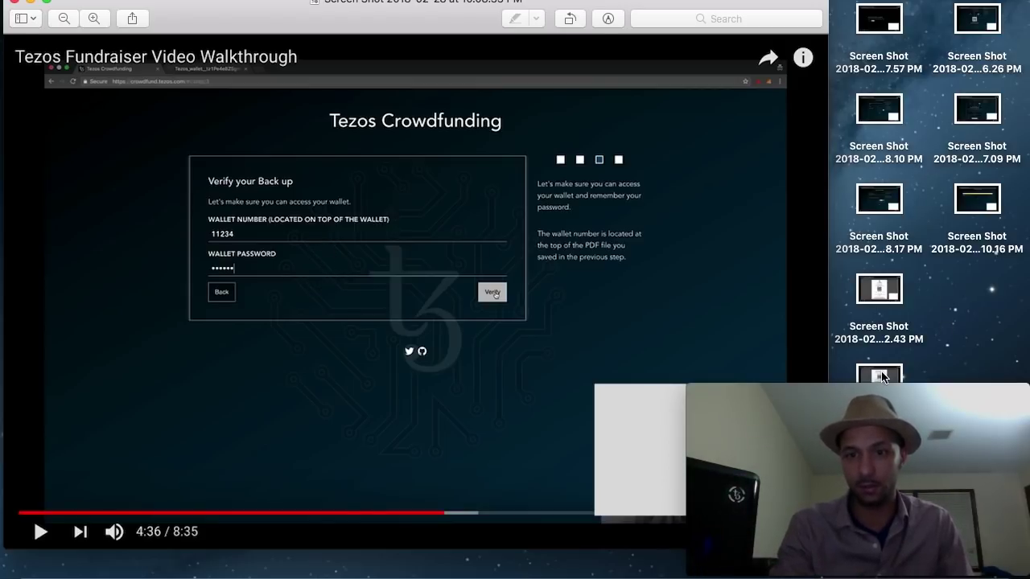
- Review and close the 2.43 PM wallet PDF and 8.10 PM wallet-creation screenshots
double_click(880, 290)
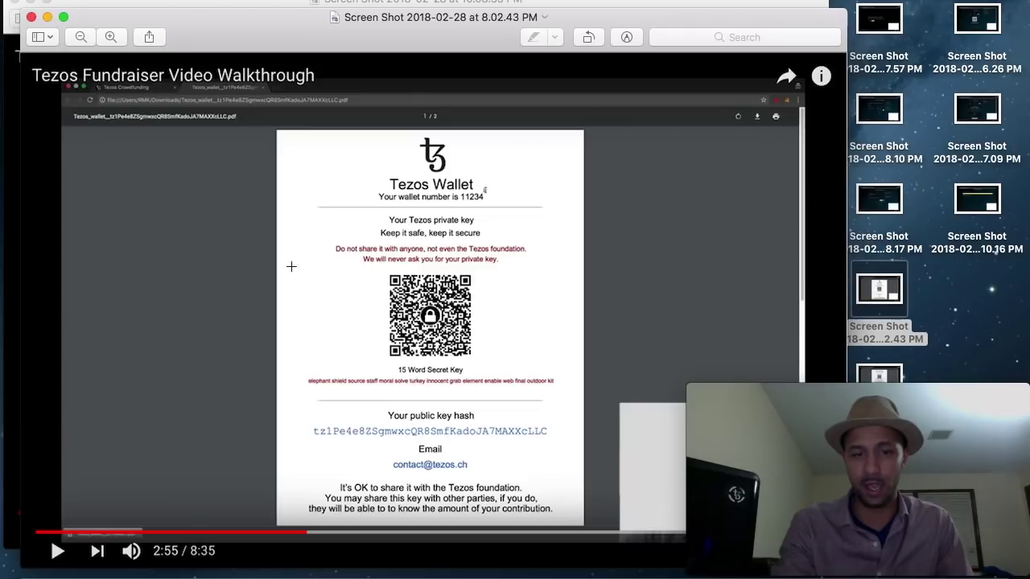
left_click(31, 17)
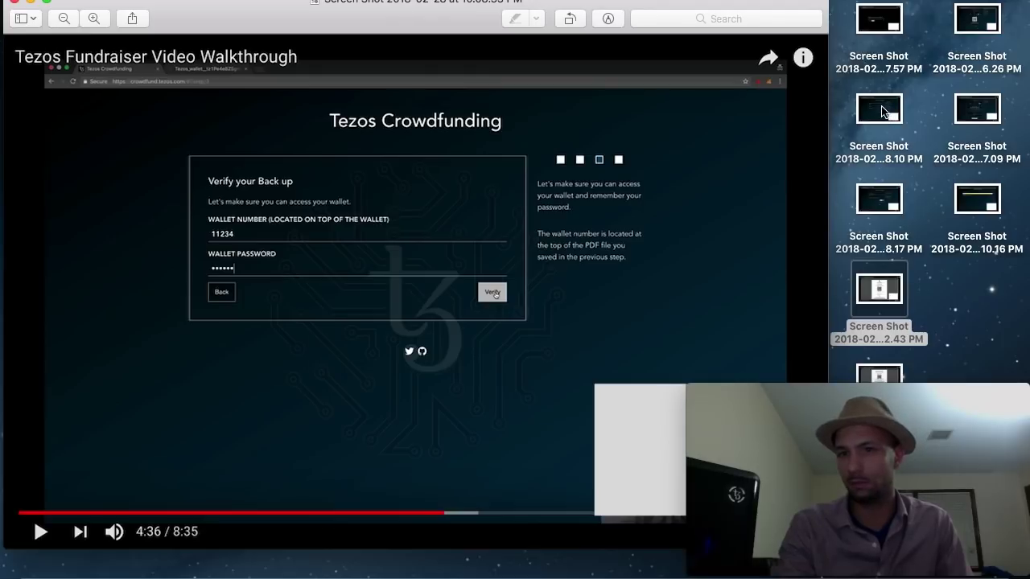
left_click_drag(888, 114, 883, 112)
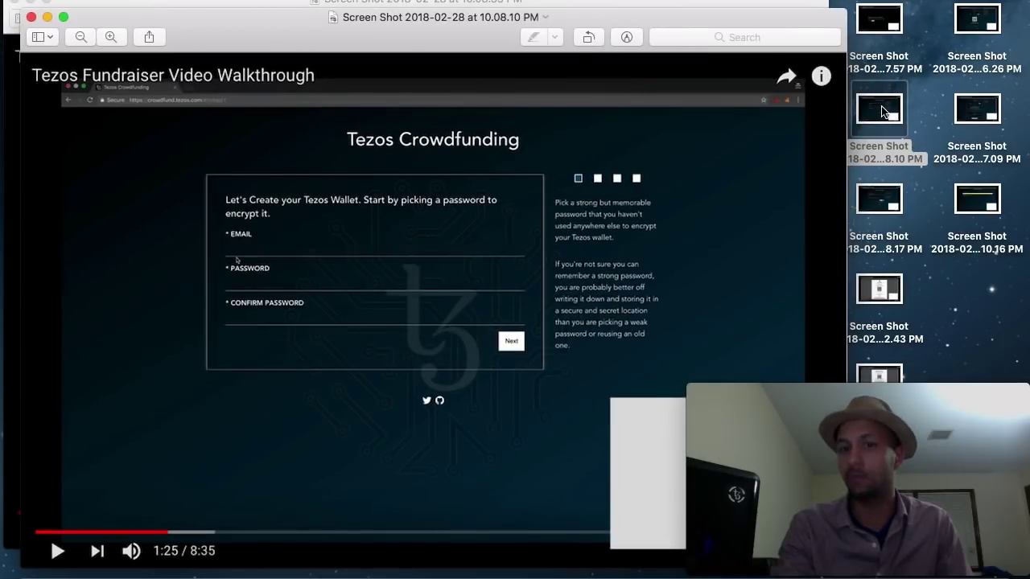
left_click(31, 17)
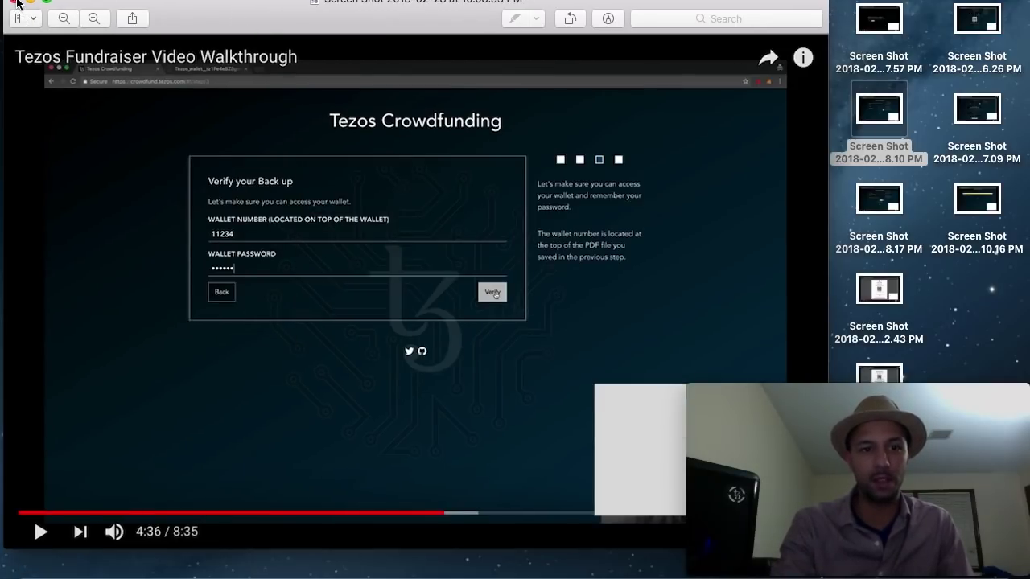
- Compare the 6.26 PM Bitcoin and 7.09 PM Ethereum contribution screenshots, then close the Ethereum one
left_click(18, 3)
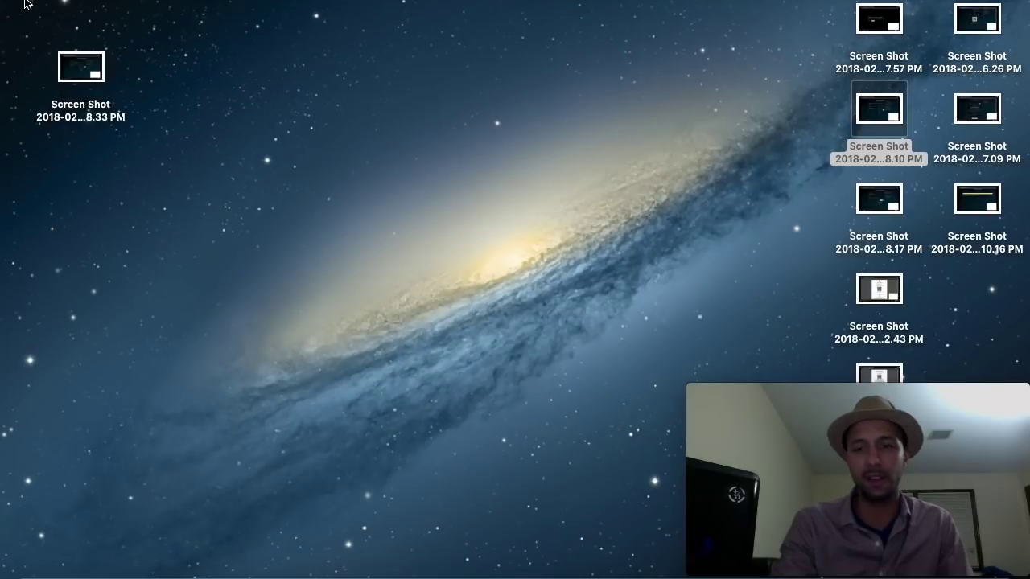
double_click(974, 26)
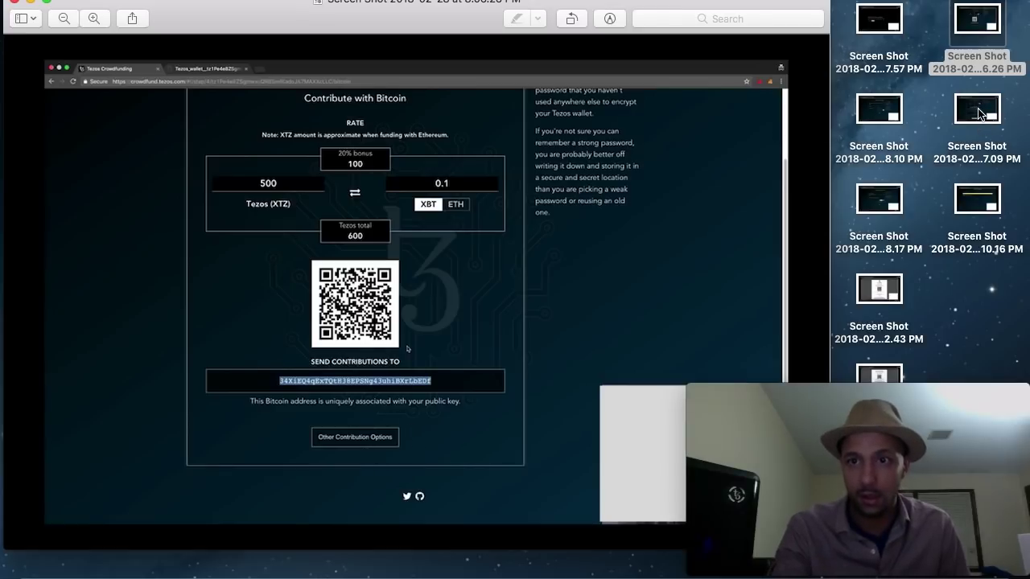
double_click(978, 112)
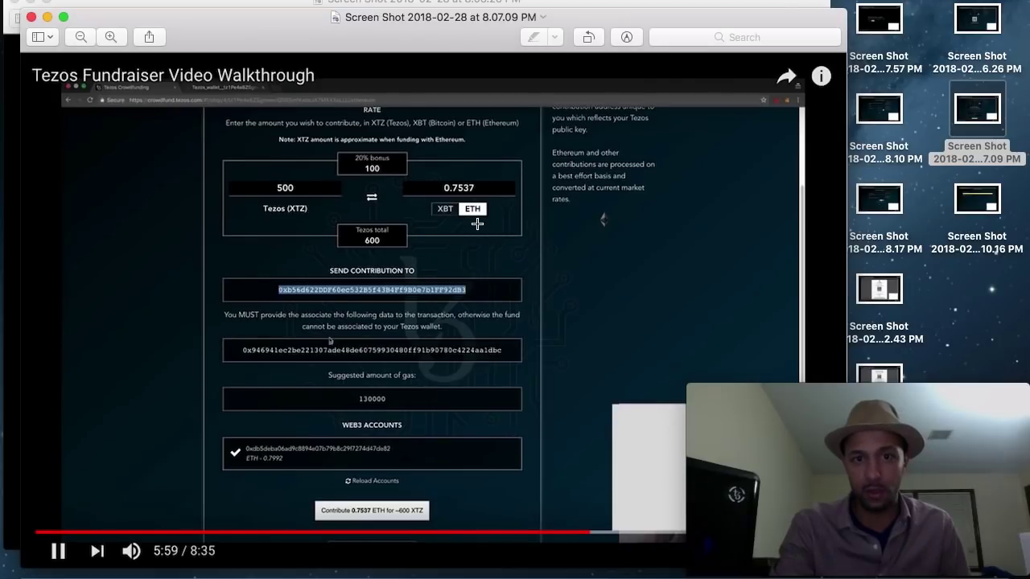
scroll(478, 227, "down", 1)
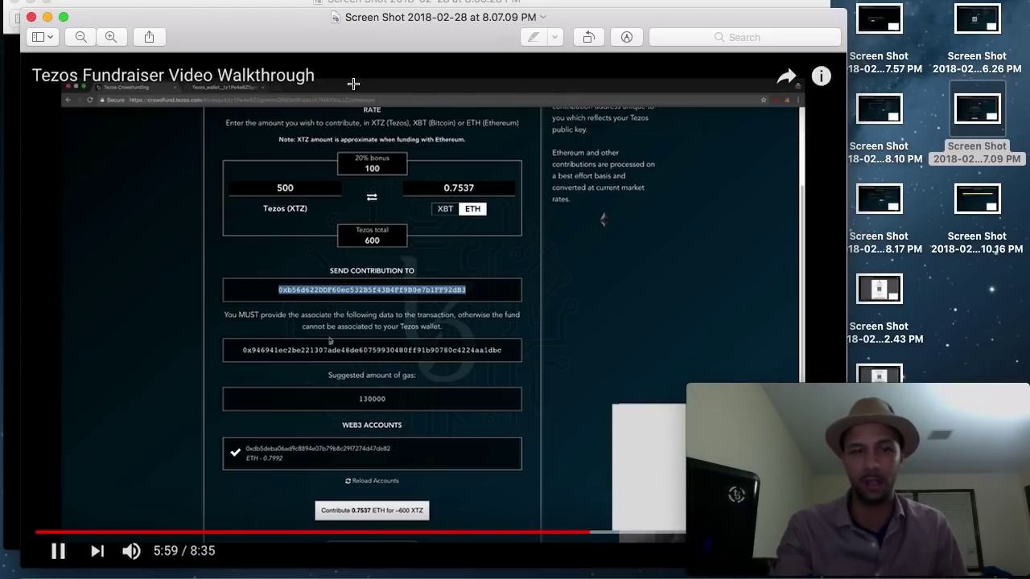
left_click(31, 16)
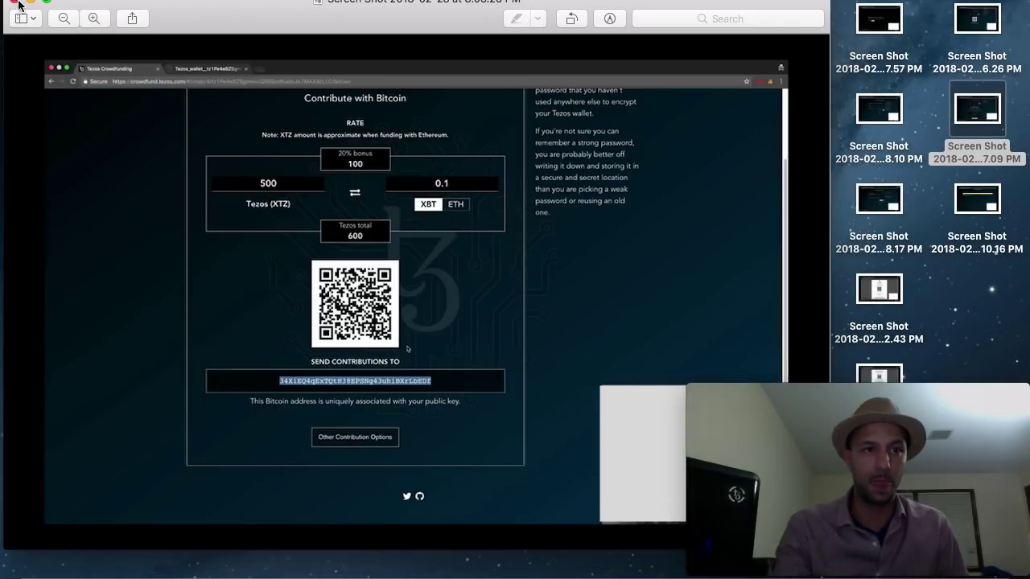
- Close the Bitcoin contribution screenshot and open the 10.16 PM public-key check screenshot
left_click(16, 3)
double_click(992, 197)
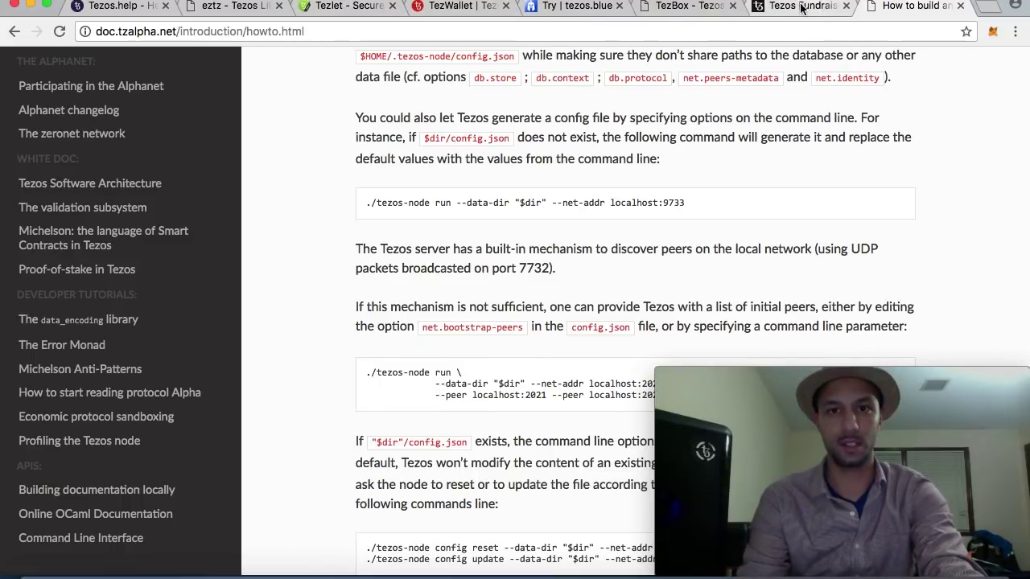
- Go to the Wallets section of Tezos.help, then switch to the TezBox wallet's website
left_click(111, 9)
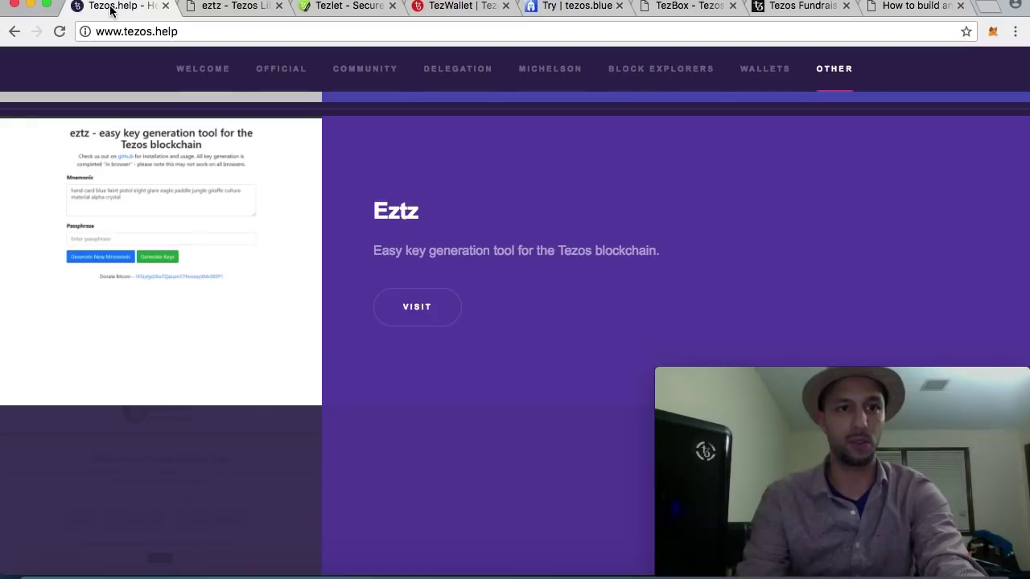
scroll(394, 245, "up", 10)
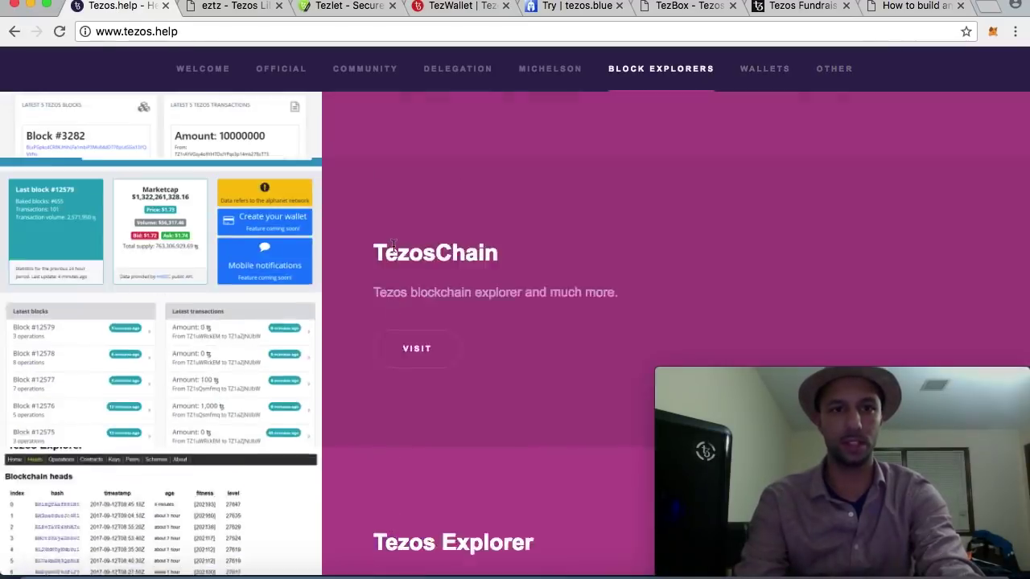
scroll(394, 245, "up", 10)
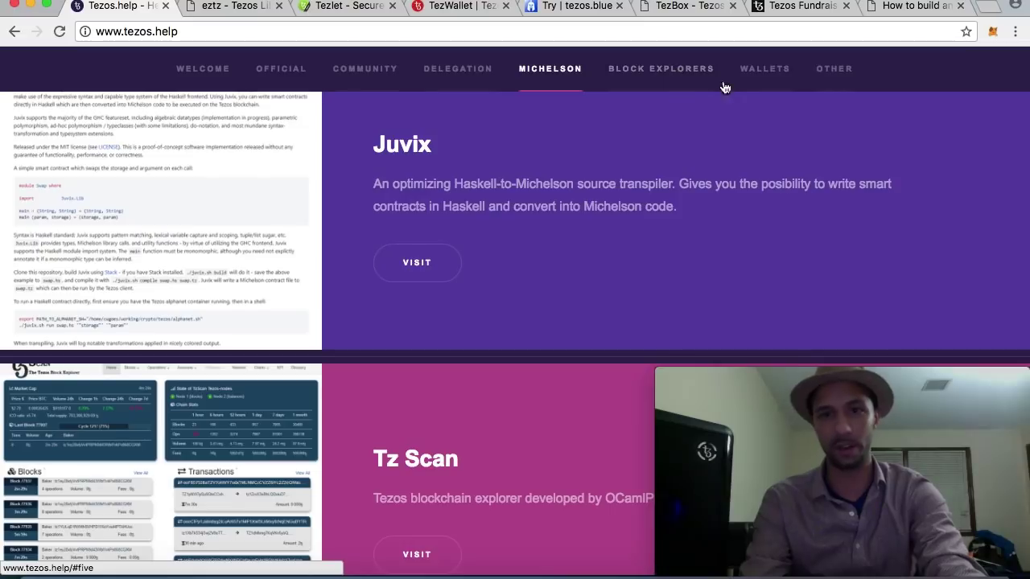
left_click(774, 78)
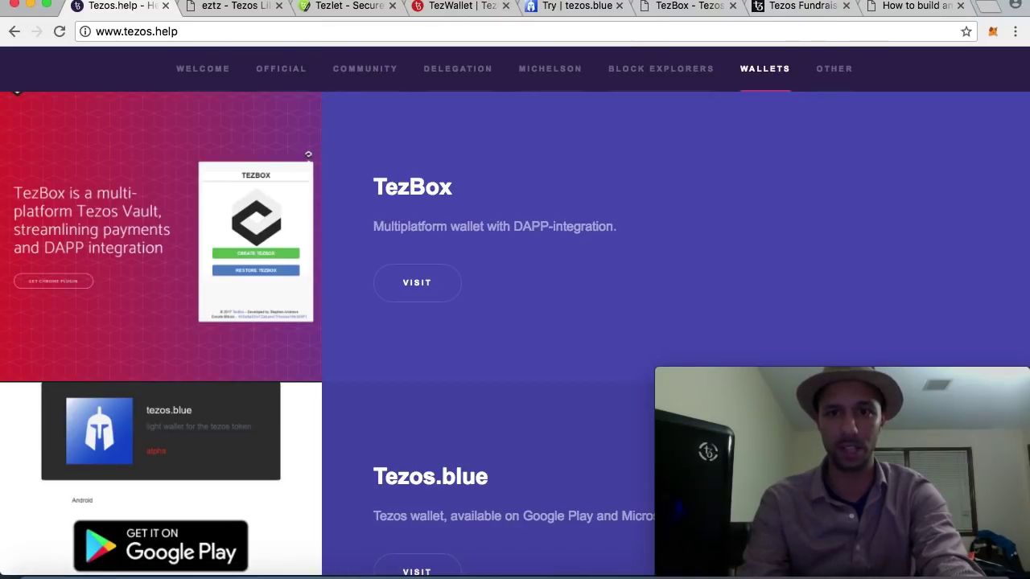
left_click(689, 6)
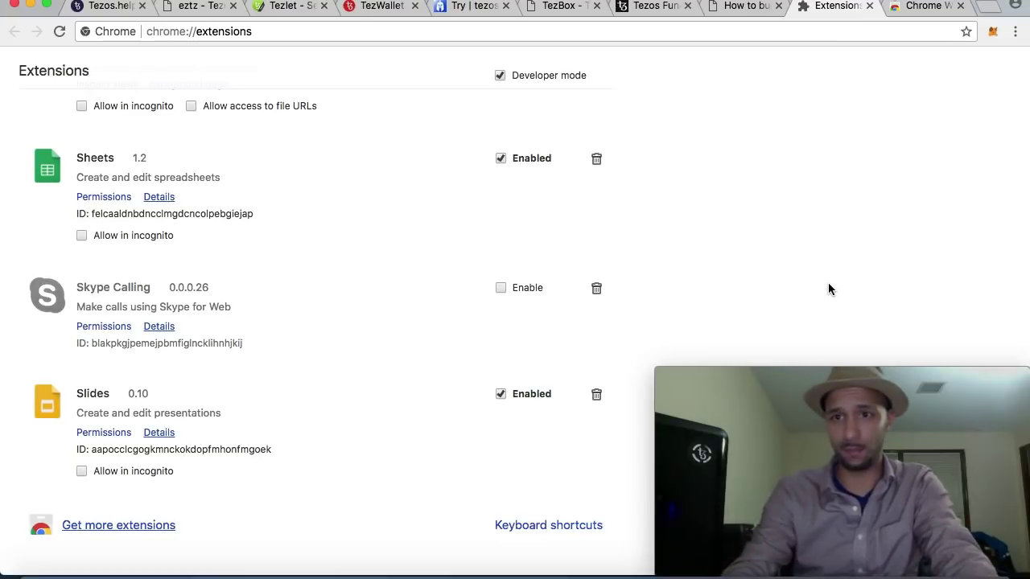
- Search the Chrome Web Store extensions catalogue for 'tezbox'
left_click(132, 527)
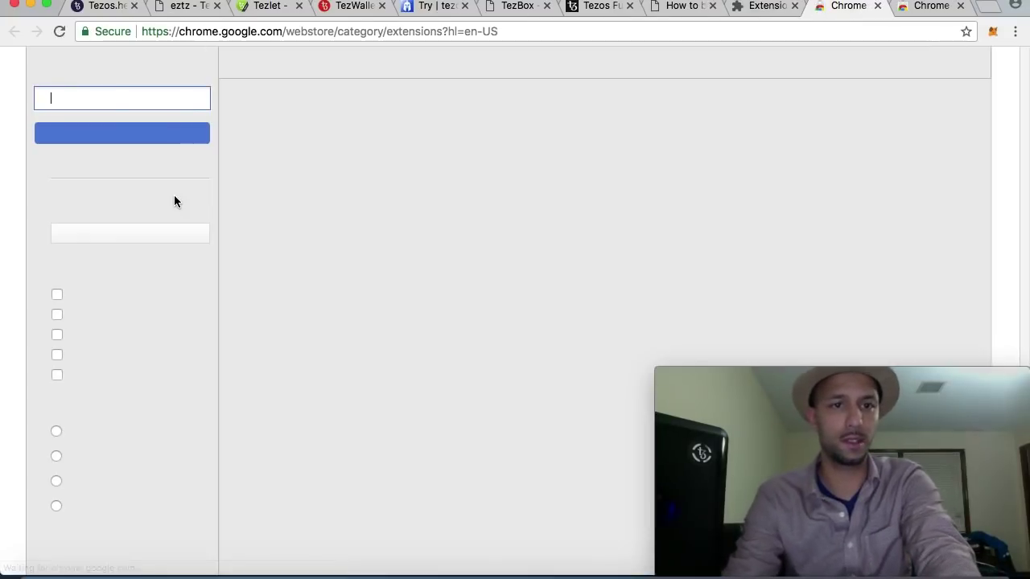
type("tez")
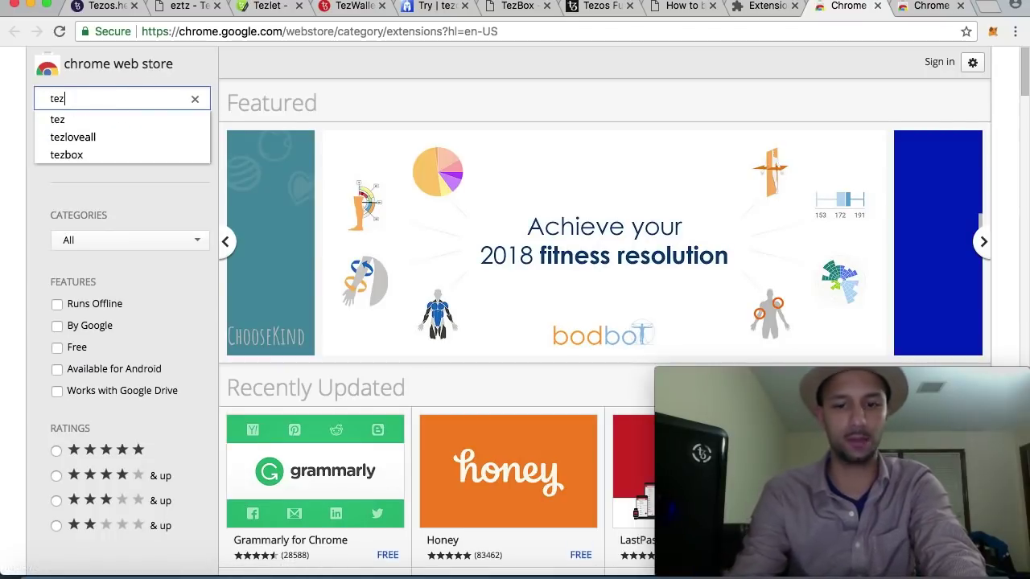
type("box")
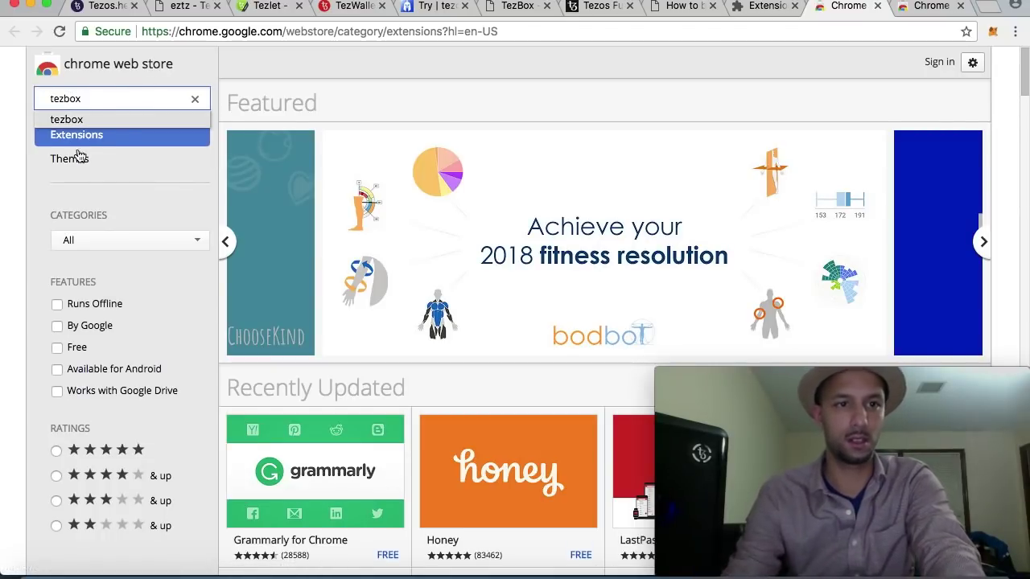
left_click(73, 118)
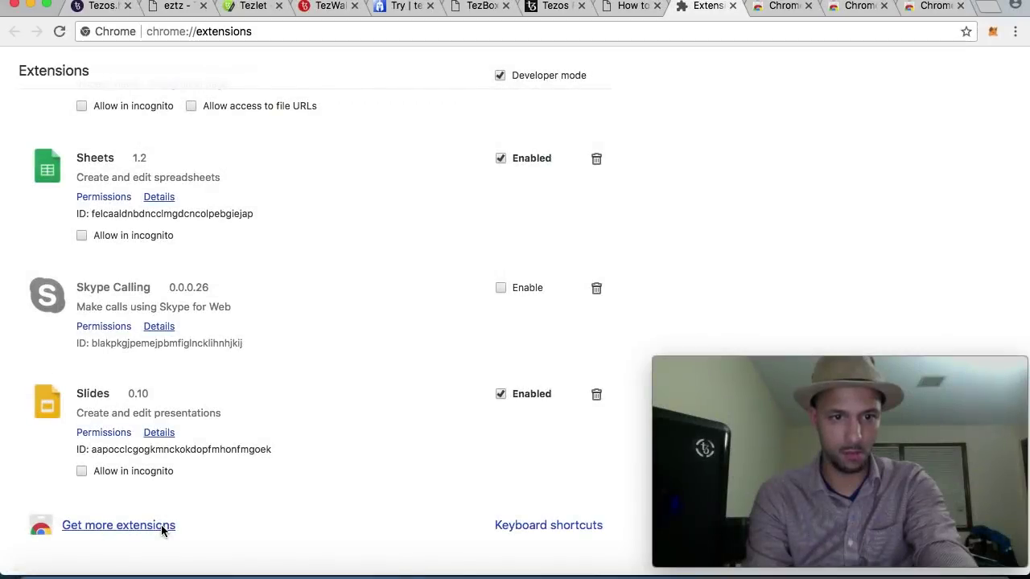
- Close the duplicate Web Store tab and replace the store search with 'Tezbox'
left_click(161, 525)
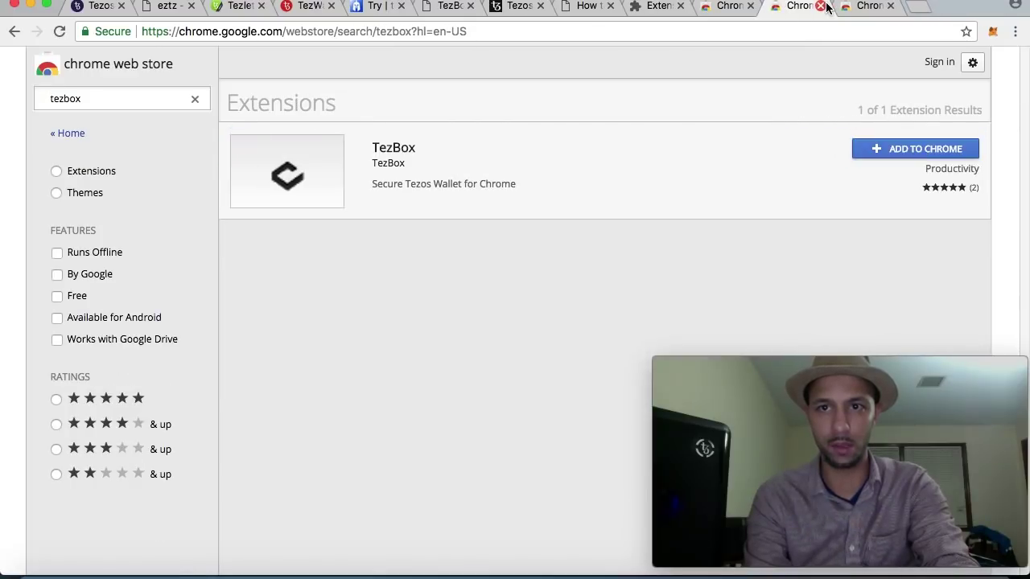
left_click(822, 5)
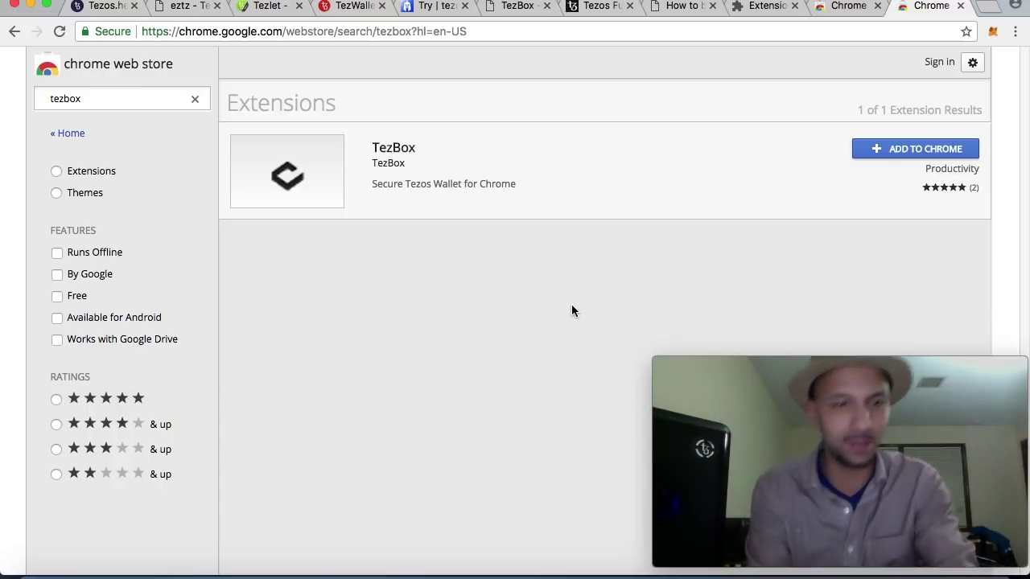
left_click(142, 99)
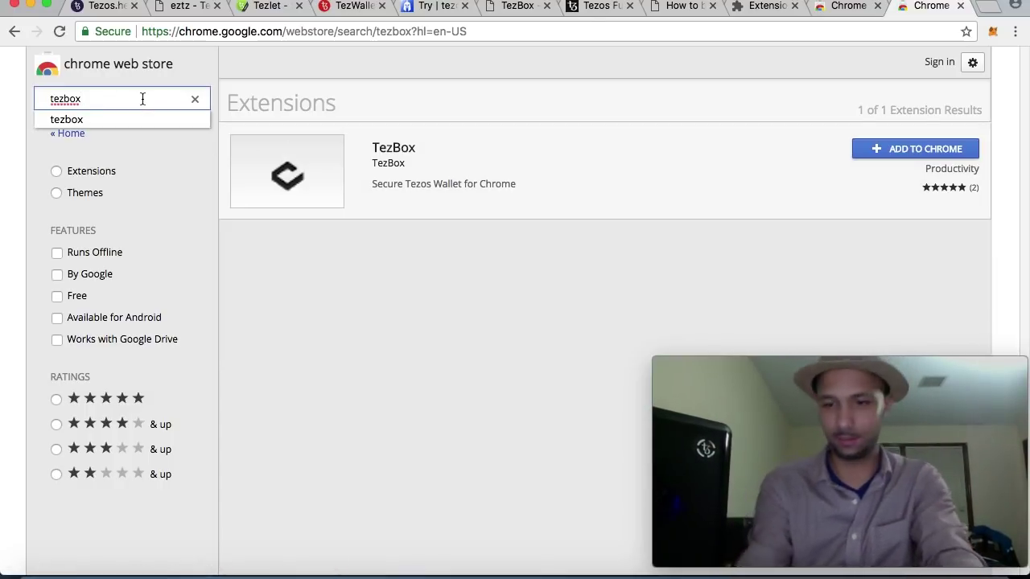
key("BackSpace")
key("BackSpace")
key("BackSpace")
key("BackSpace")
key("BackSpace")
key("BackSpace")
type("T")
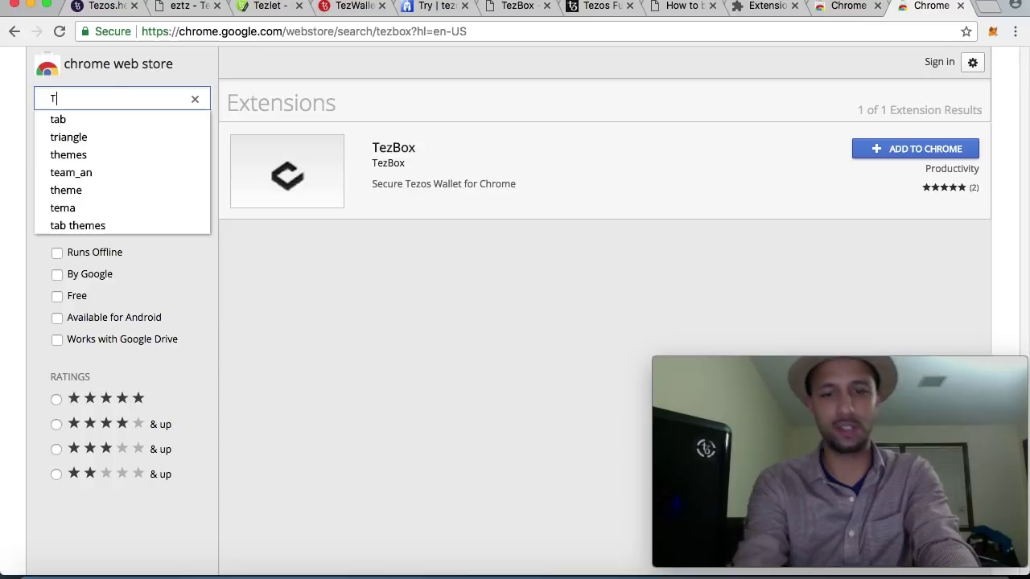
type("ezbox")
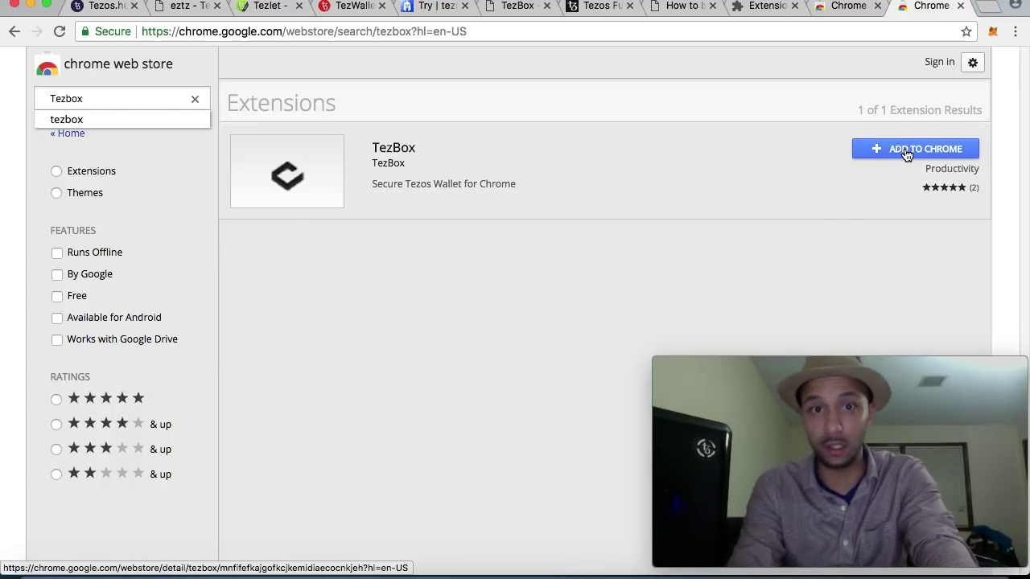
- Add the TezBox extension to Chrome, dismiss the install notice, and open its toolbar popup
left_click(907, 152)
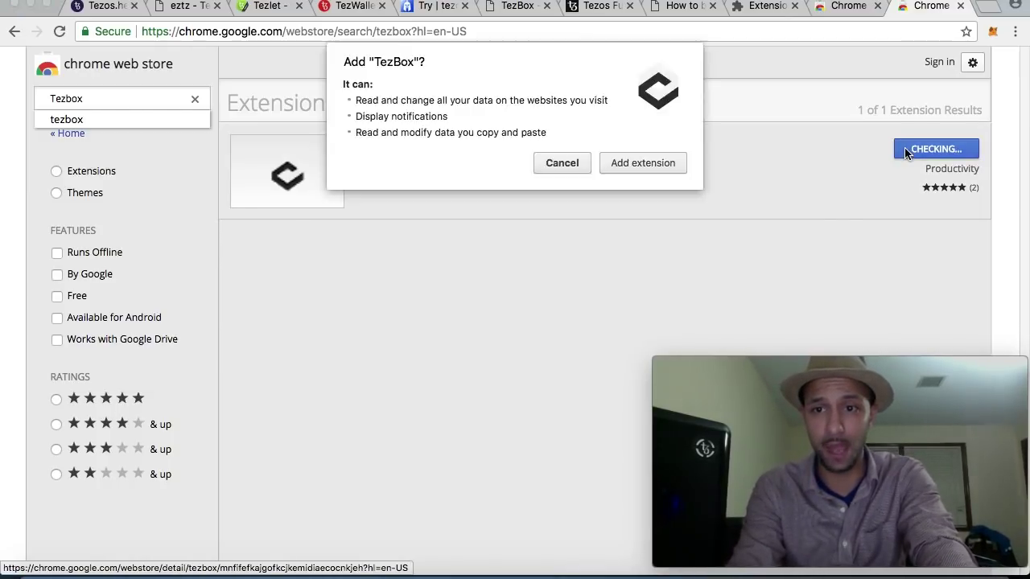
left_click(647, 167)
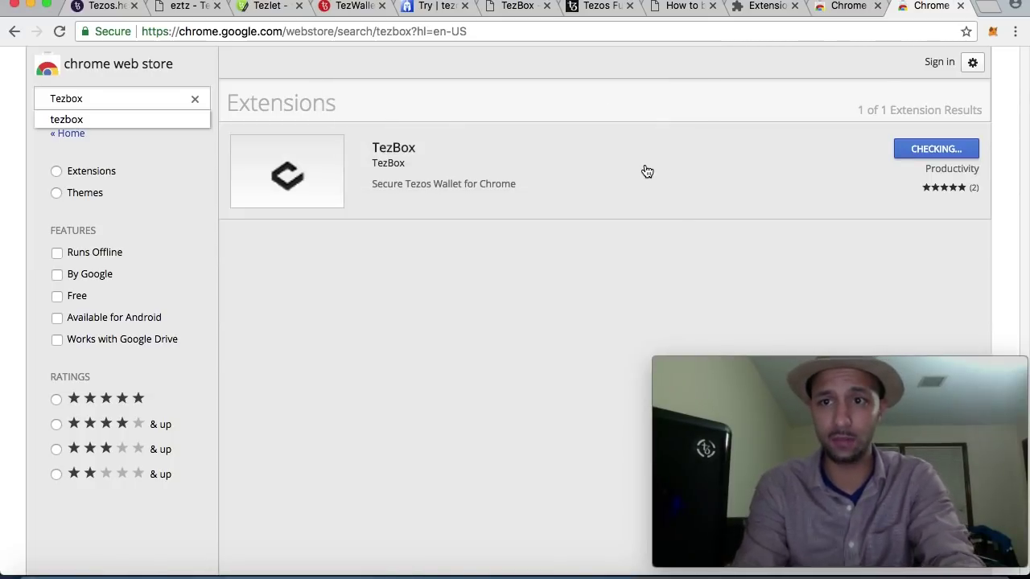
left_click(996, 58)
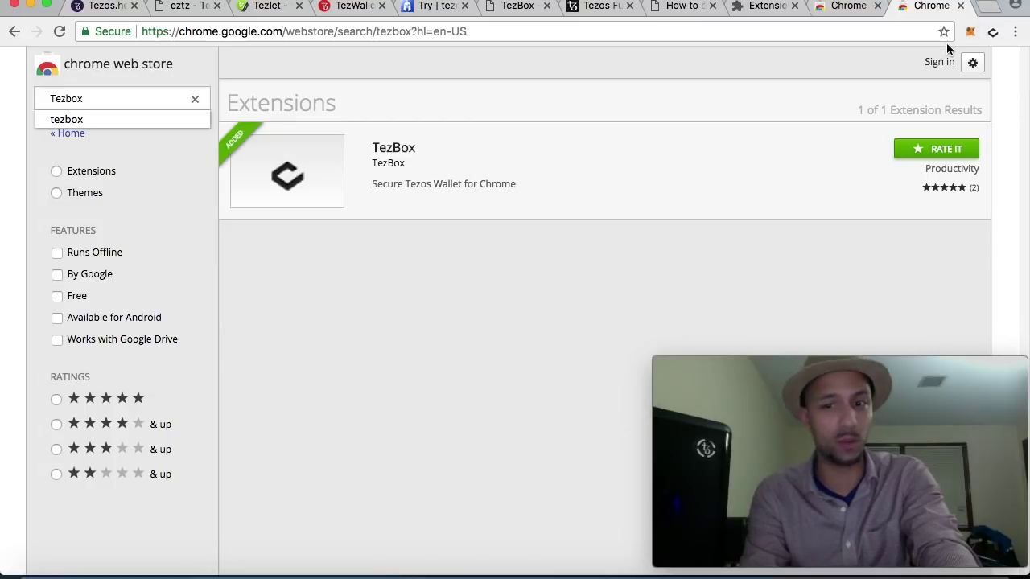
left_click(993, 32)
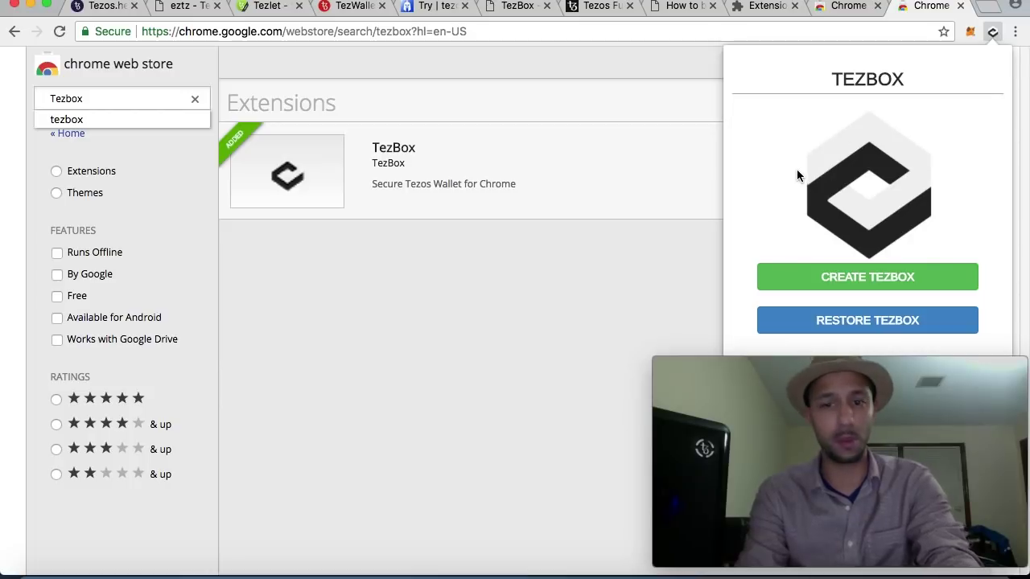
- Start a new TezBox wallet and copy its generated seed words to the clipboard
left_click(848, 279)
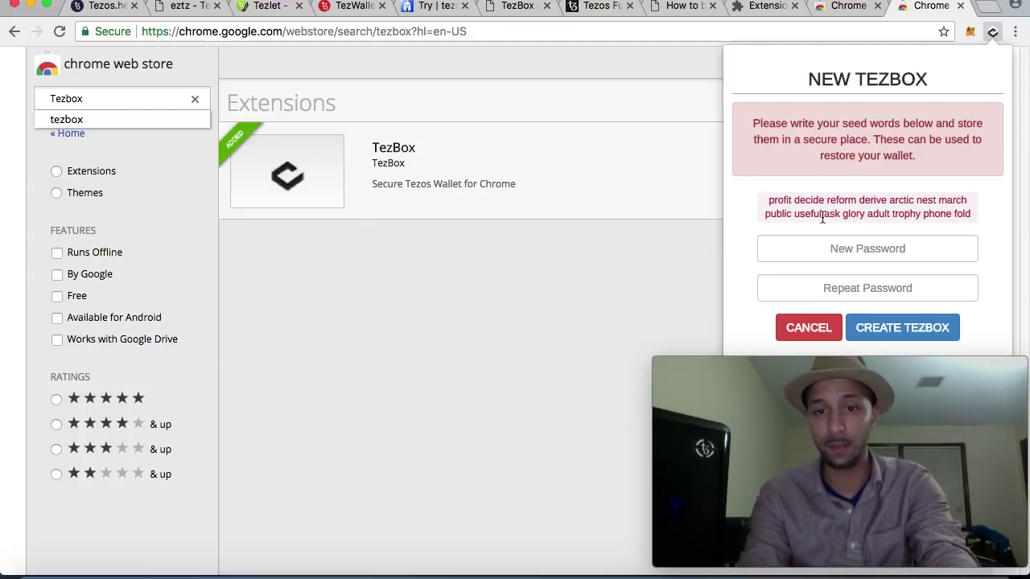
left_click_drag(767, 200, 965, 217)
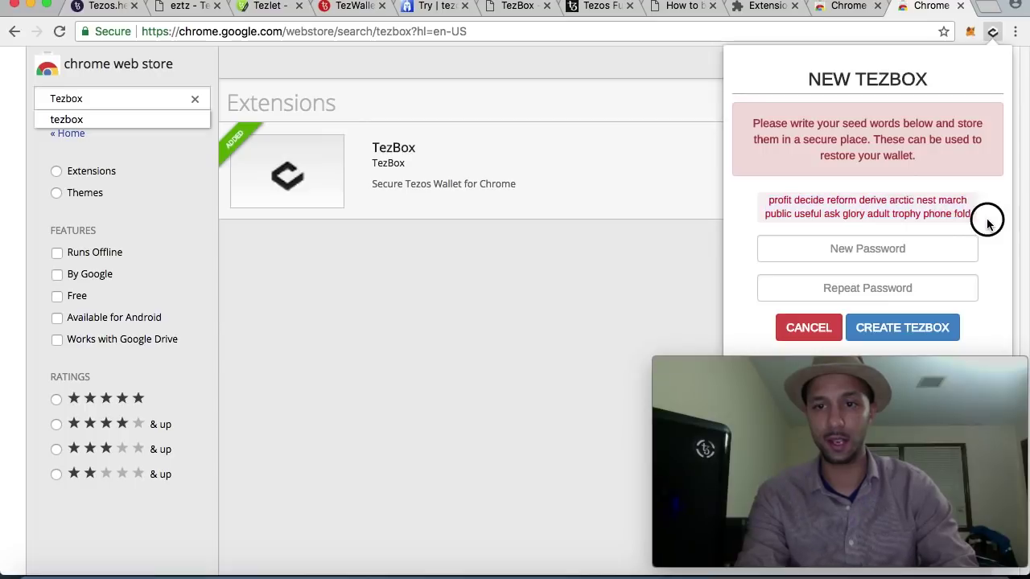
left_click_drag(988, 221, 761, 198)
right_click(801, 211)
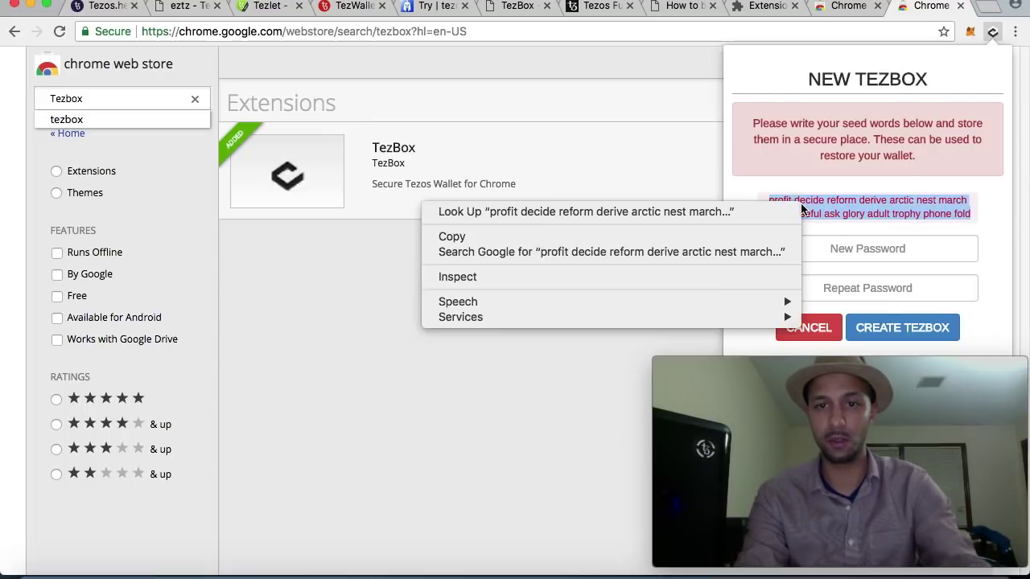
left_click(662, 238)
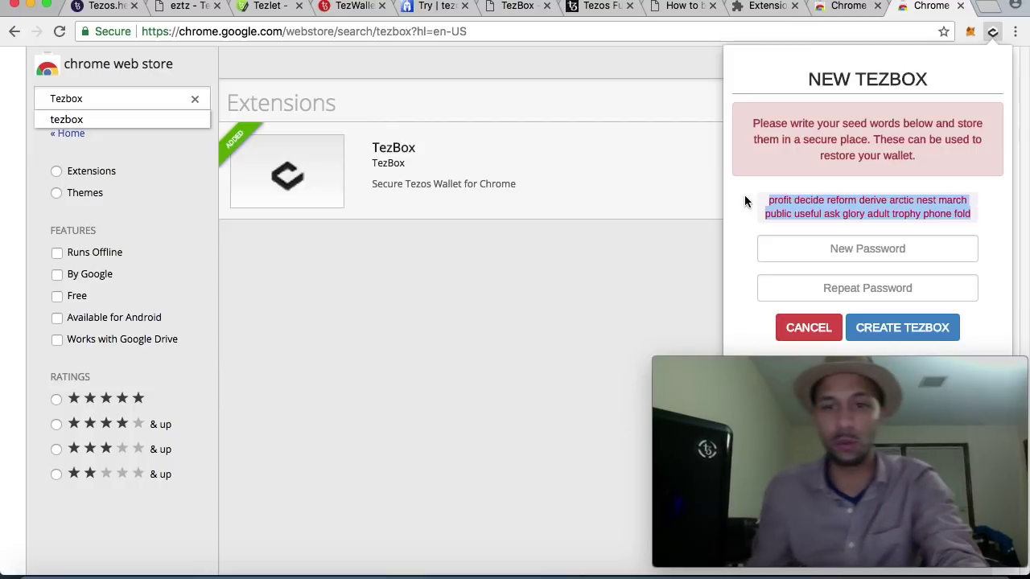
left_click(855, 247)
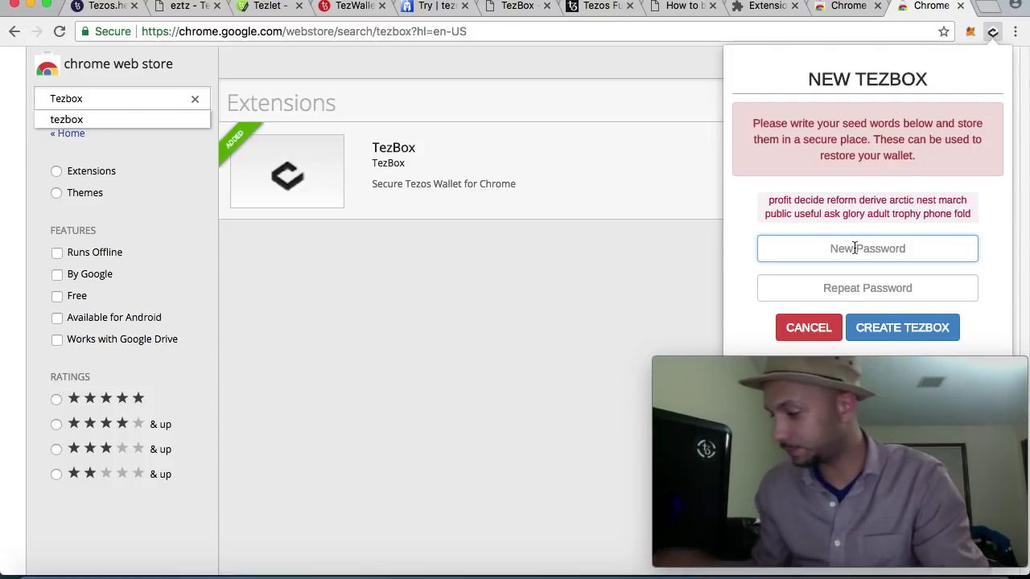
- Enter the wallet password in New and Repeat Password, then create the TezBox wallet
type("••••")
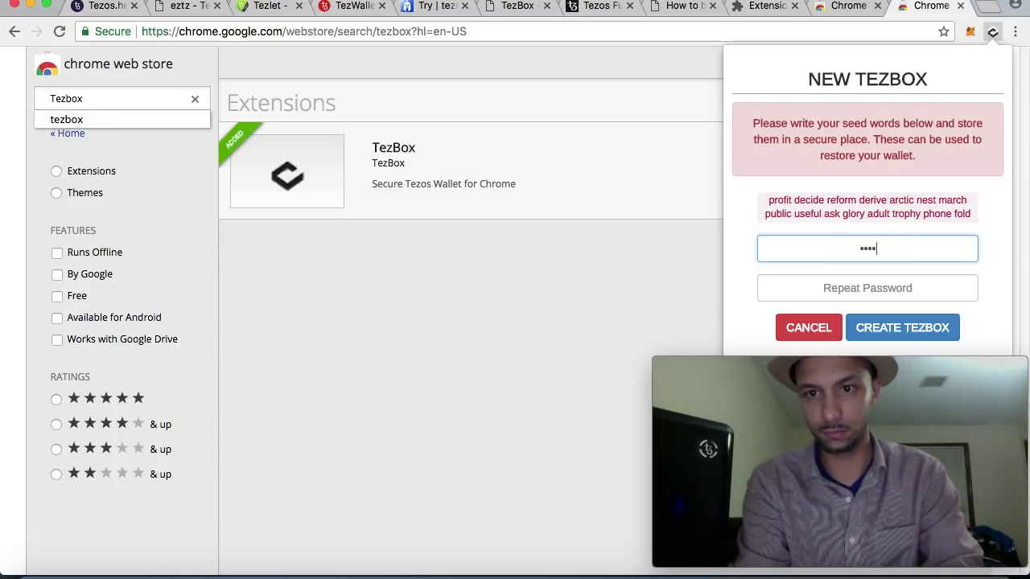
type("•")
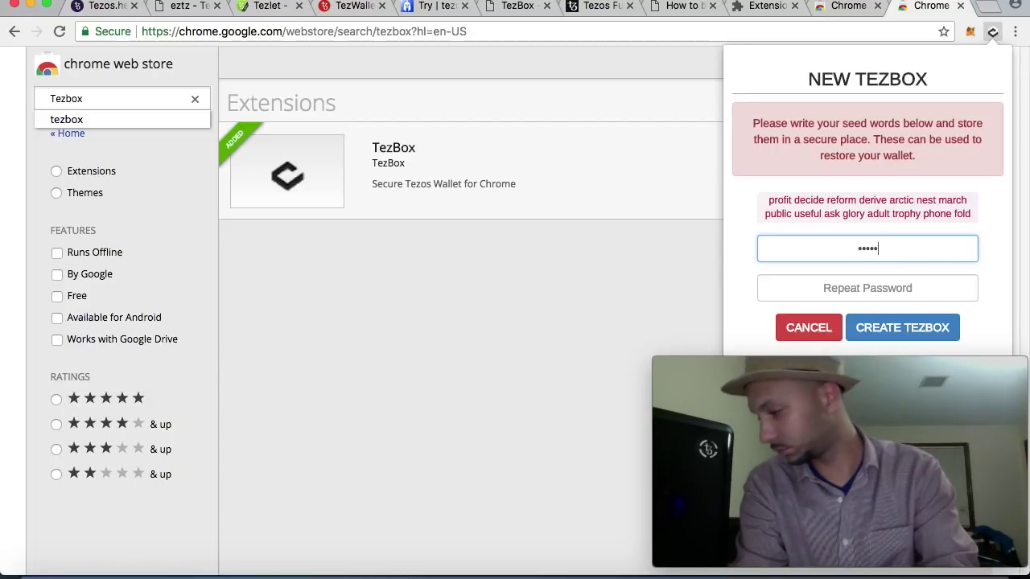
type("••")
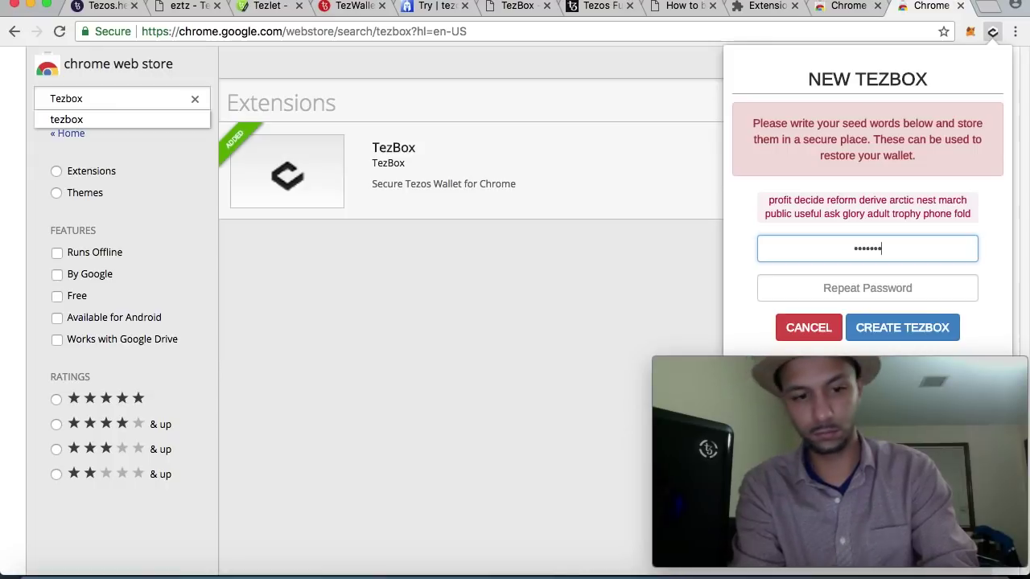
type("••")
key("Tab")
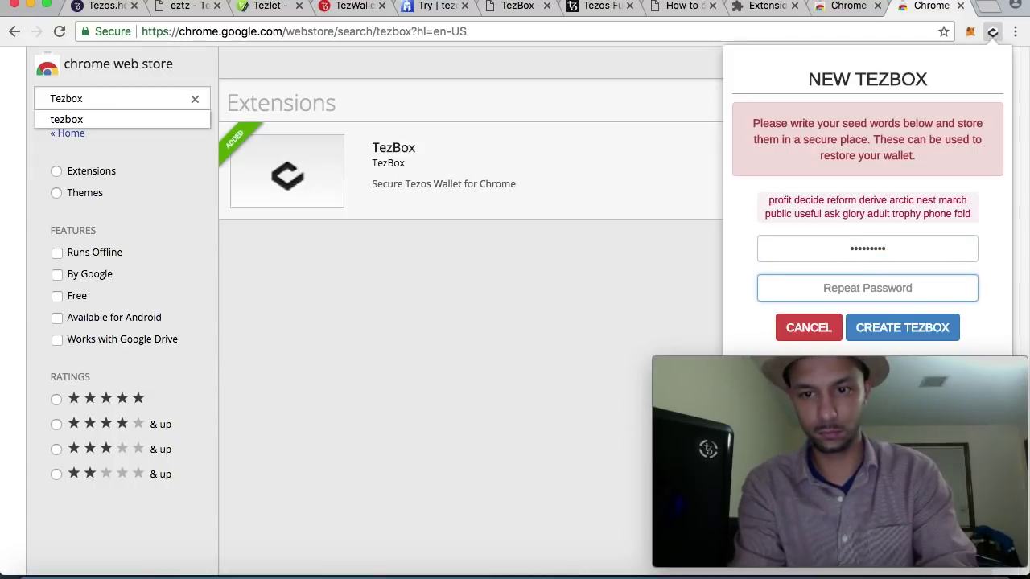
type("•")
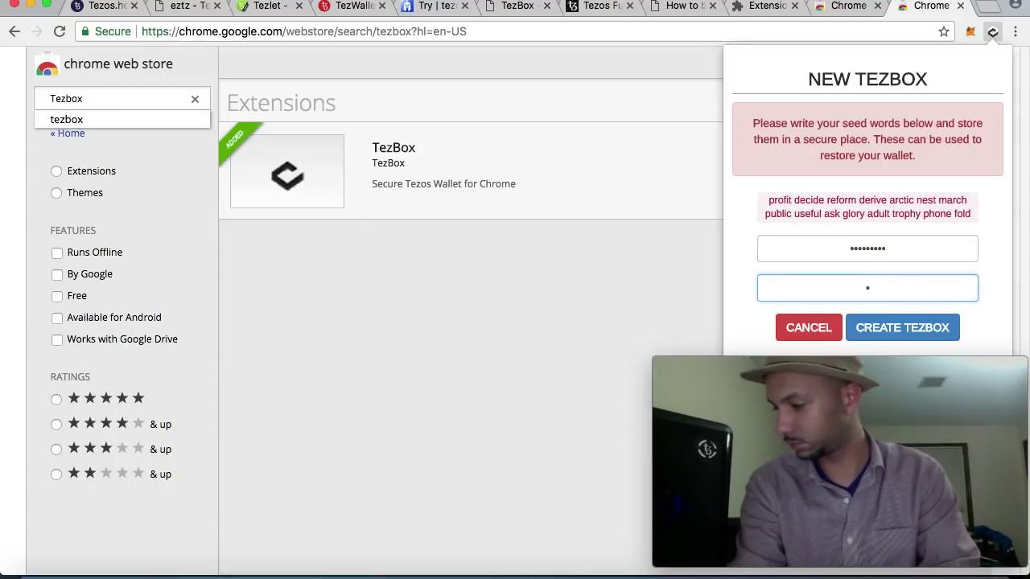
type("••••")
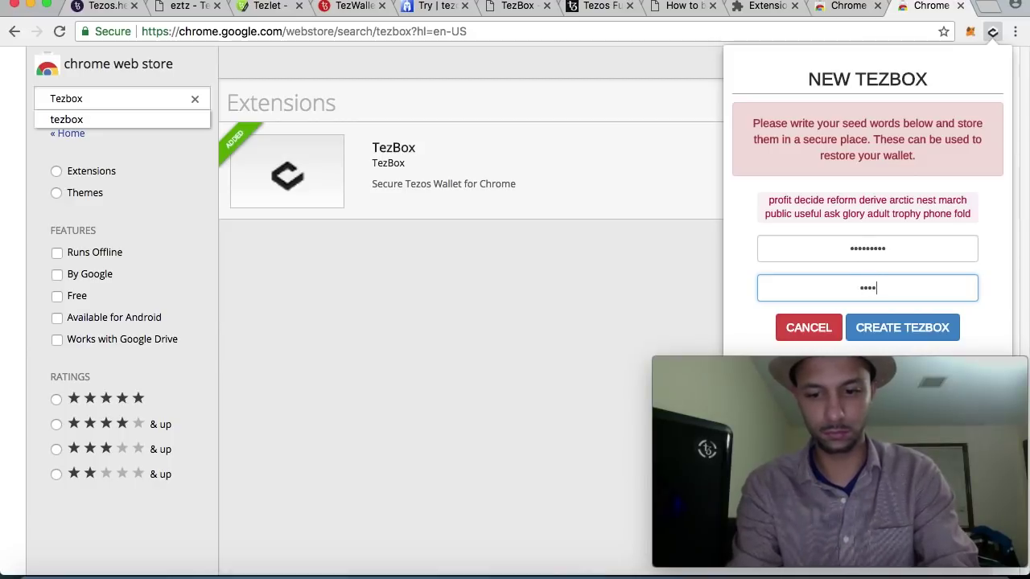
type("••••")
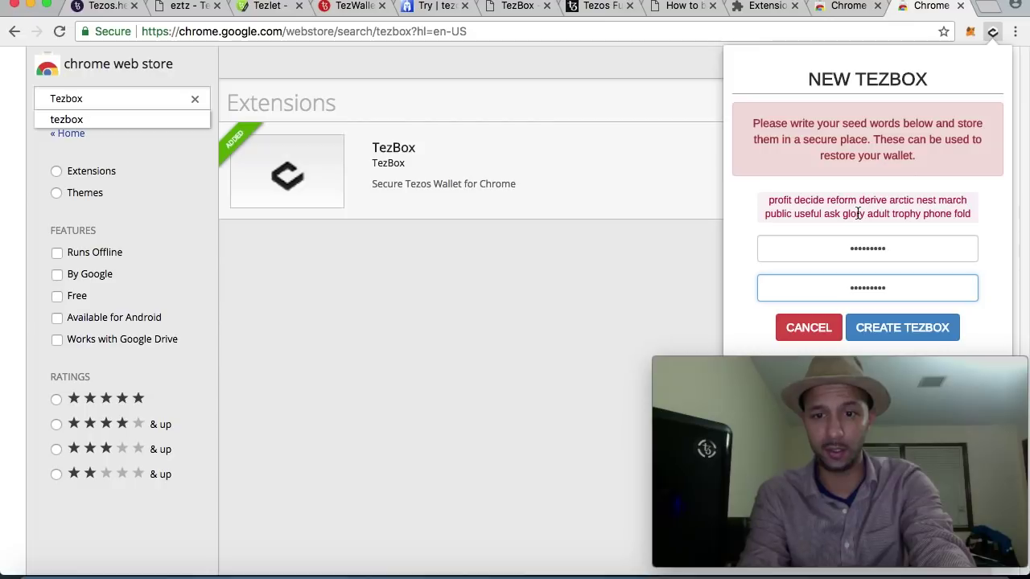
left_click(902, 339)
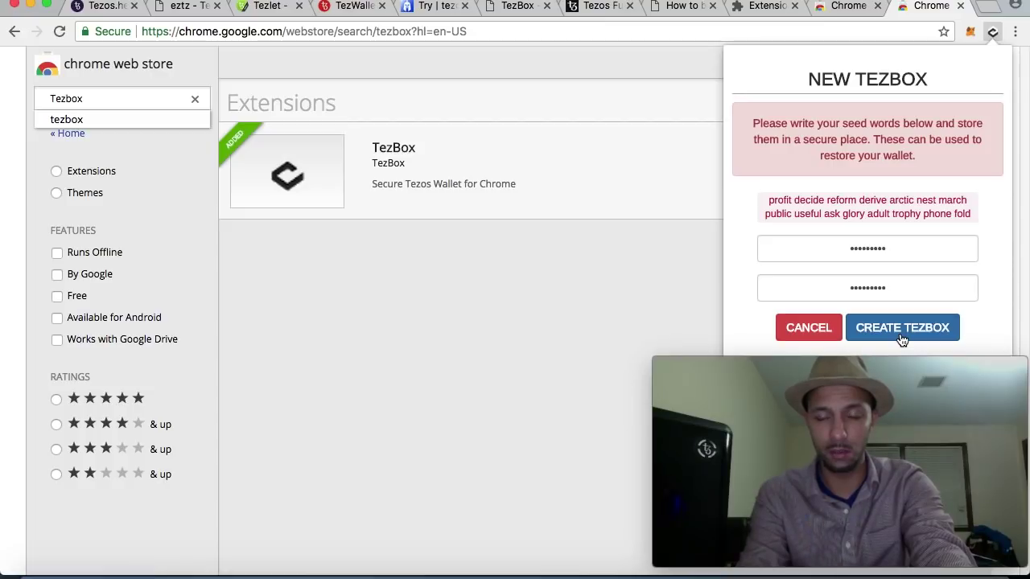
- Submit the TezBox wallet creation again, leaving the Web Store Extensions page visible
left_click(905, 330)
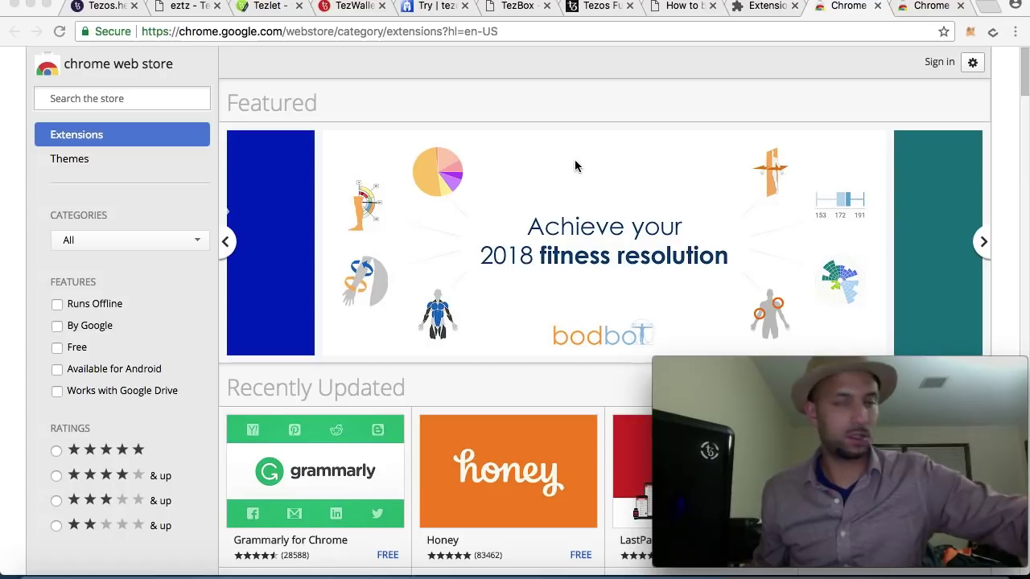
- Open the TezBox popup to view MYACCOUNT1 with its 100,000.00ꜩ balance
left_click(993, 36)
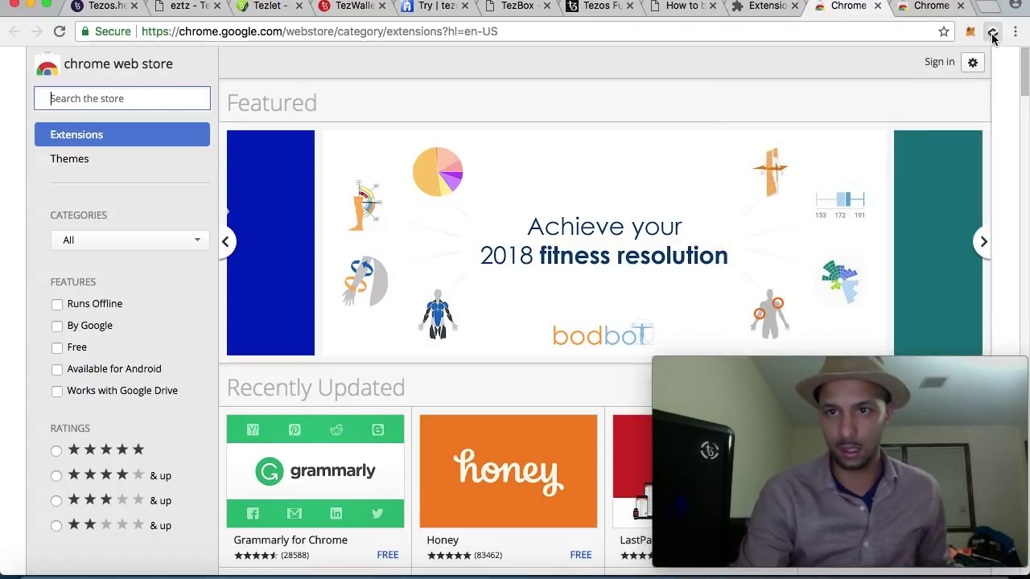
left_click(993, 35)
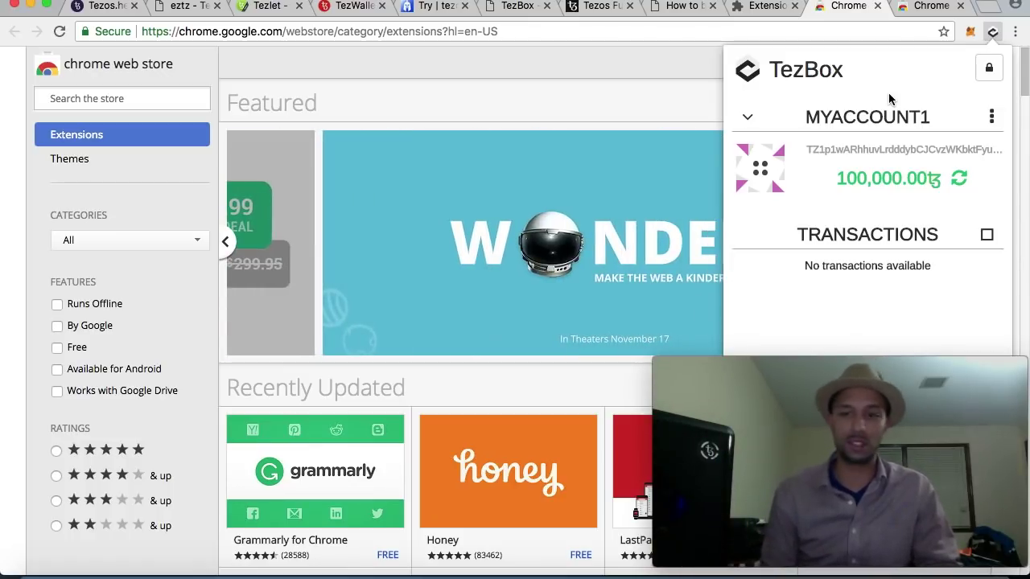
left_click(991, 119)
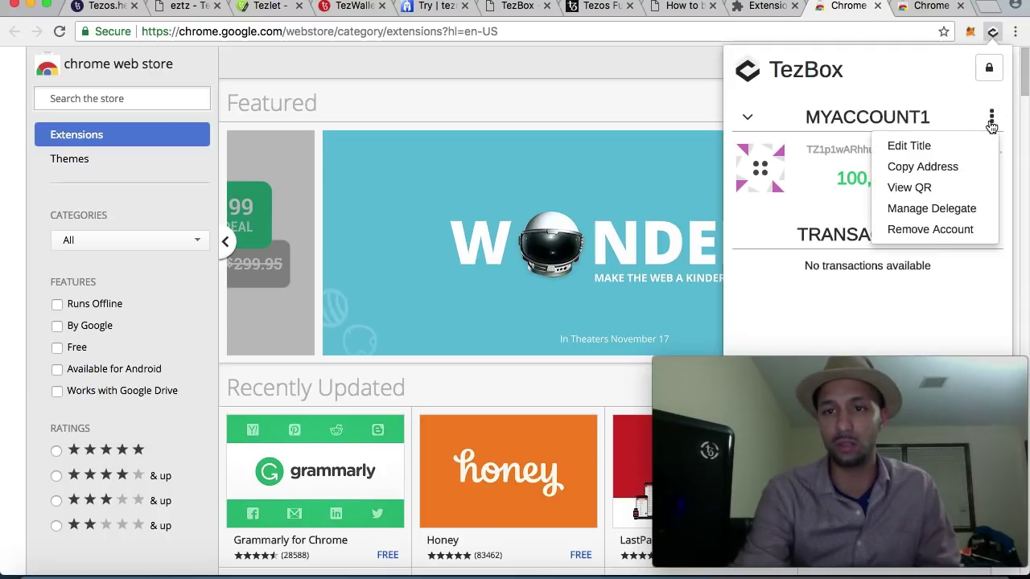
left_click(928, 210)
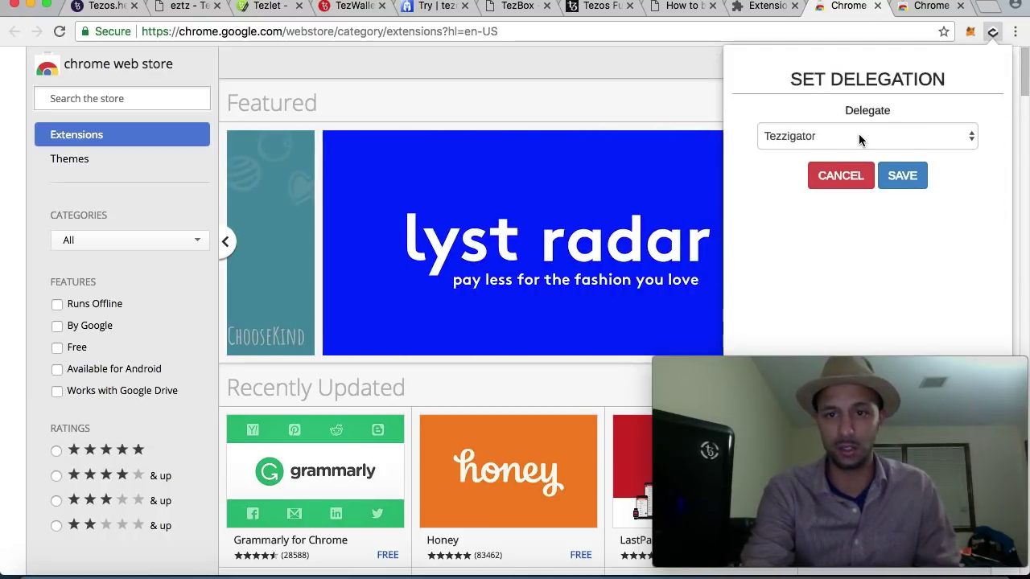
left_click(859, 135)
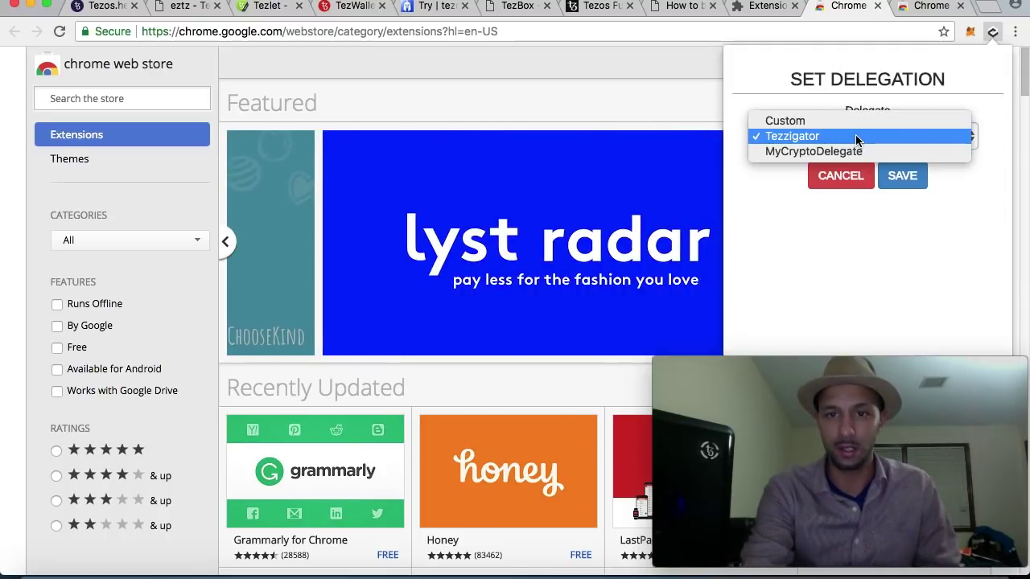
left_click(839, 180)
left_click(841, 177)
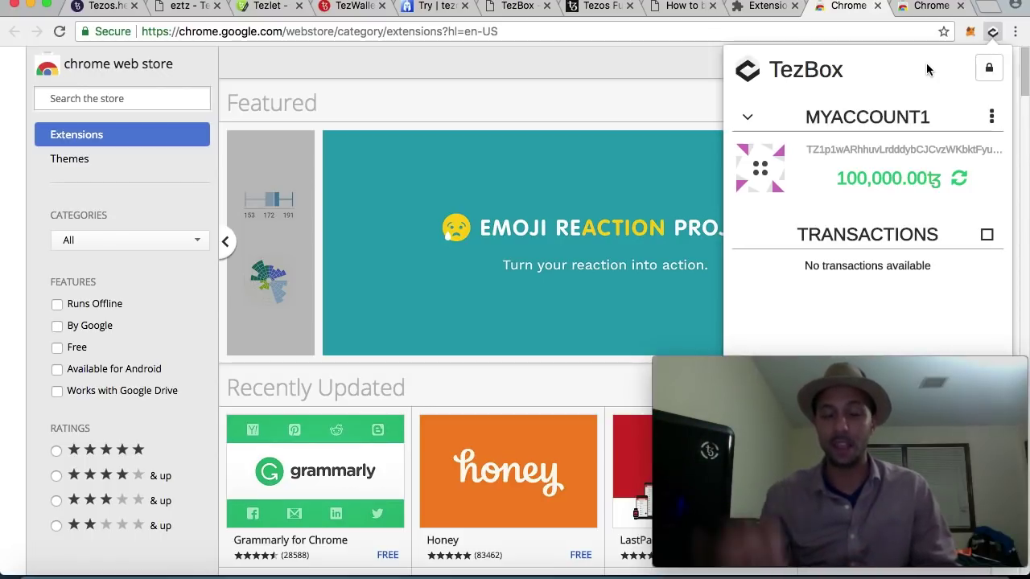
left_click(991, 117)
left_click(941, 208)
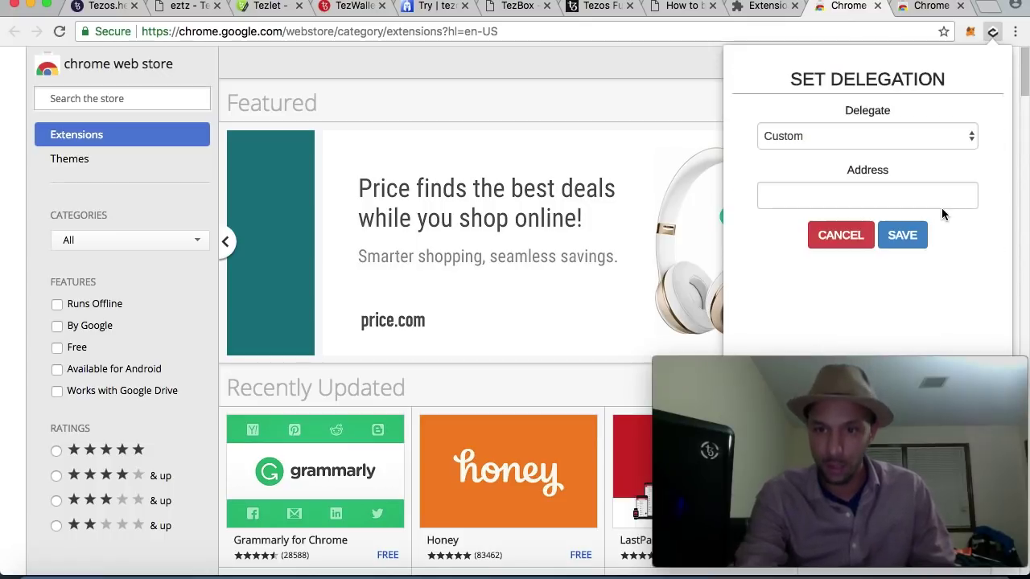
left_click(885, 136)
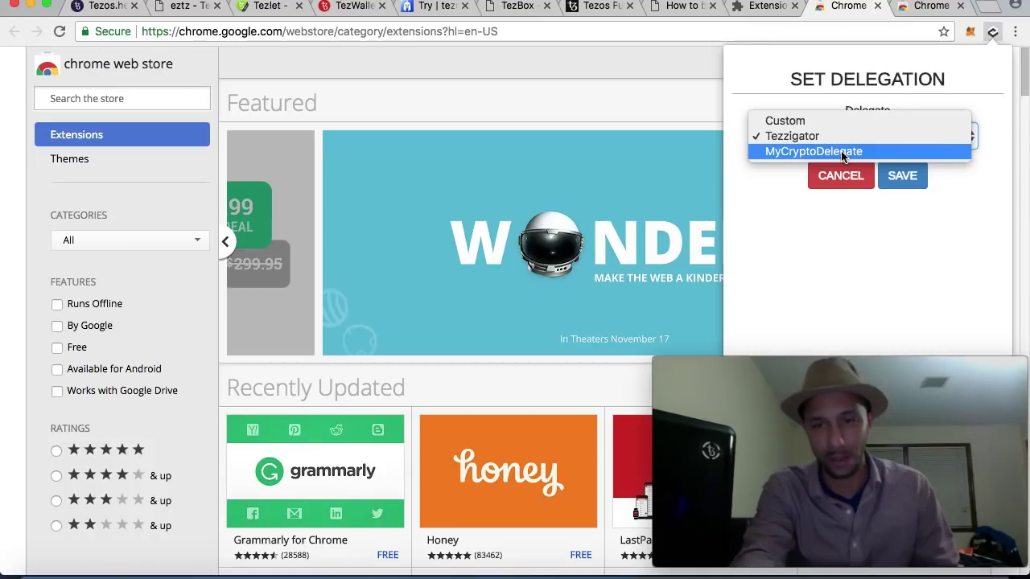
left_click(820, 245)
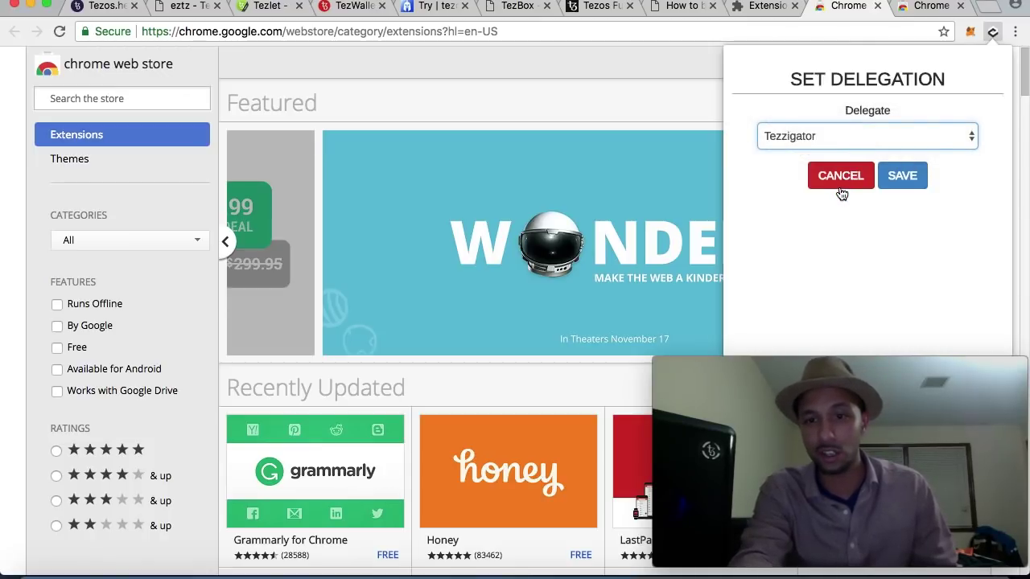
left_click(841, 187)
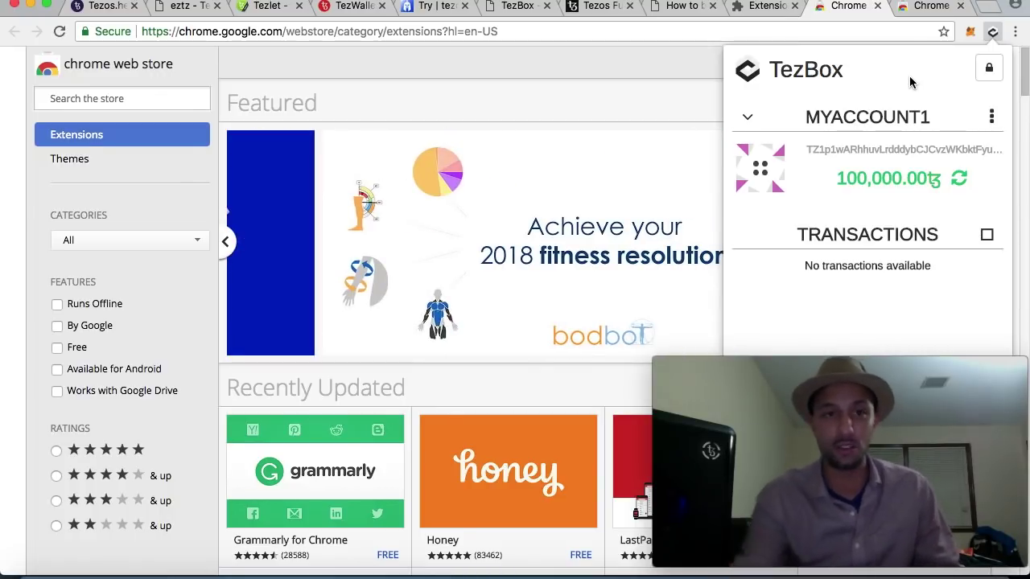
- On tezos.help, browse the Welcome, Official, Community, Delegation and Michelson sections
left_click(106, 8)
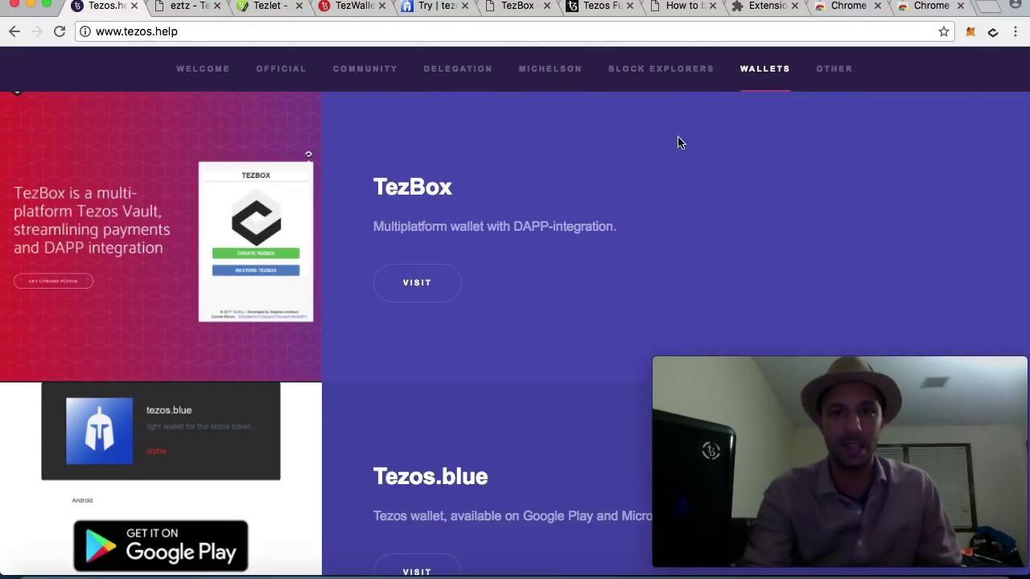
left_click(214, 70)
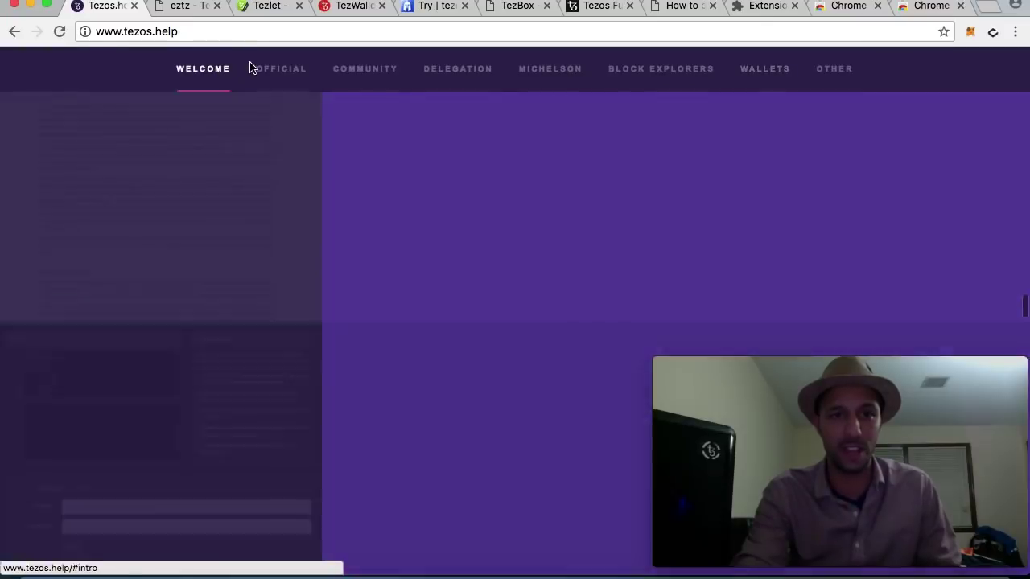
left_click(275, 75)
left_click(361, 70)
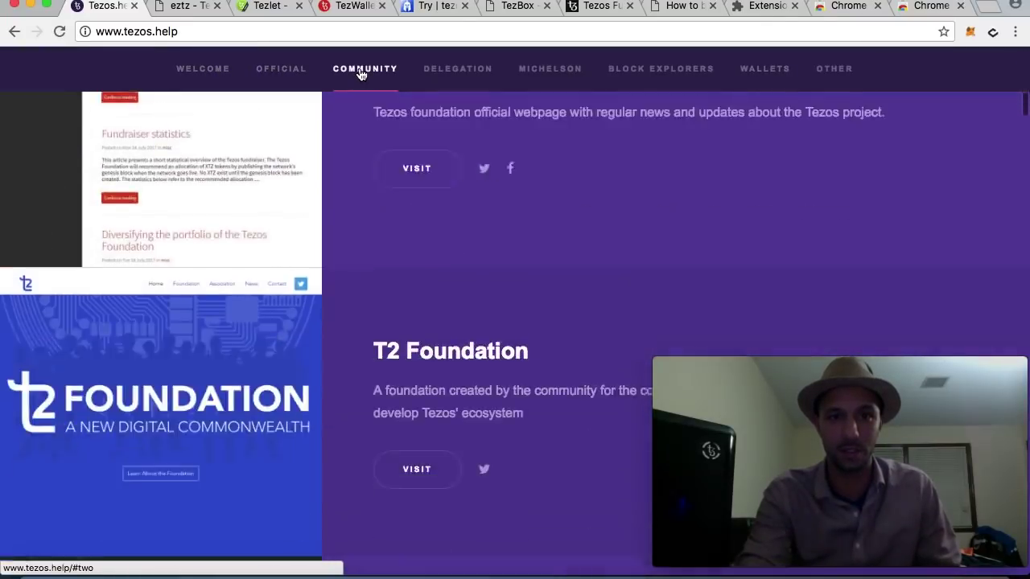
left_click(433, 73)
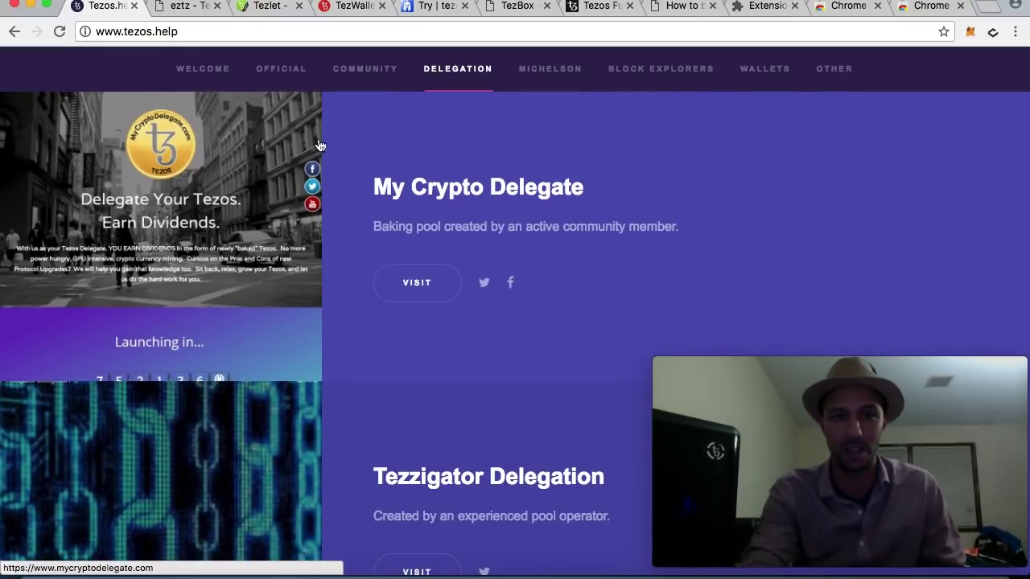
left_click(550, 69)
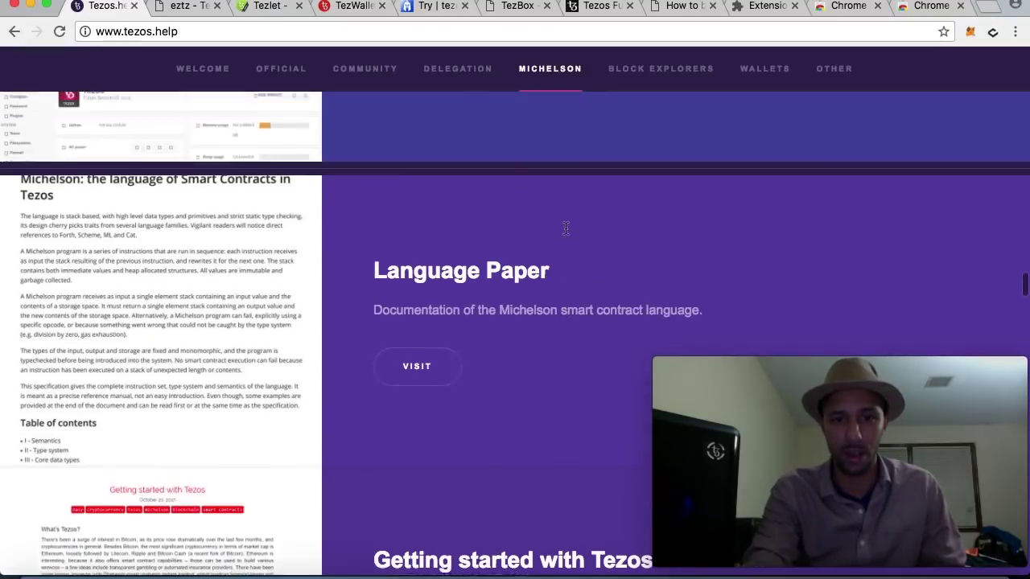
scroll(563, 232, "down", 3)
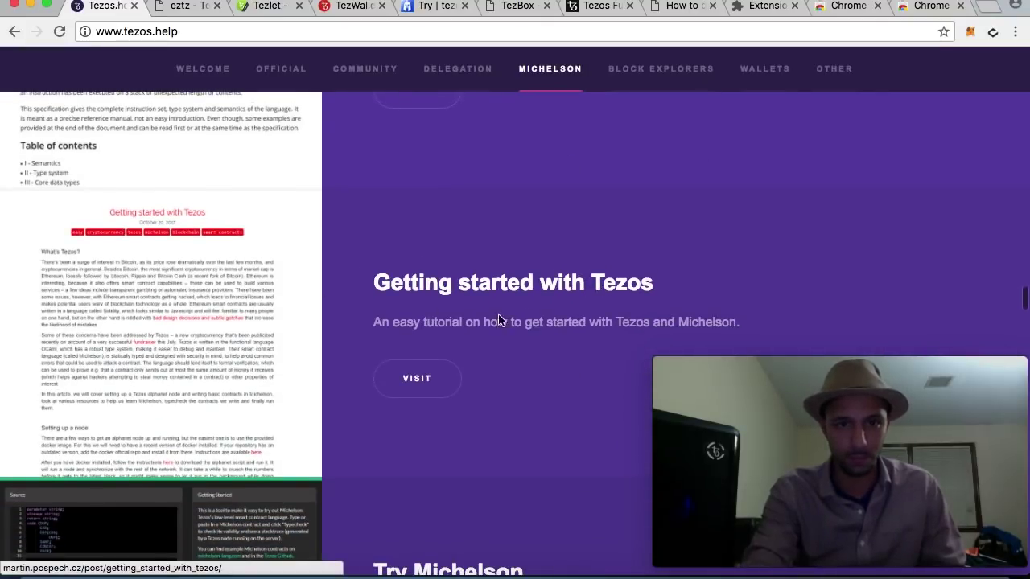
scroll(555, 322, "up", 2)
- View the Block Explorers section, then scroll through the Wallets section's listings
left_click(657, 68)
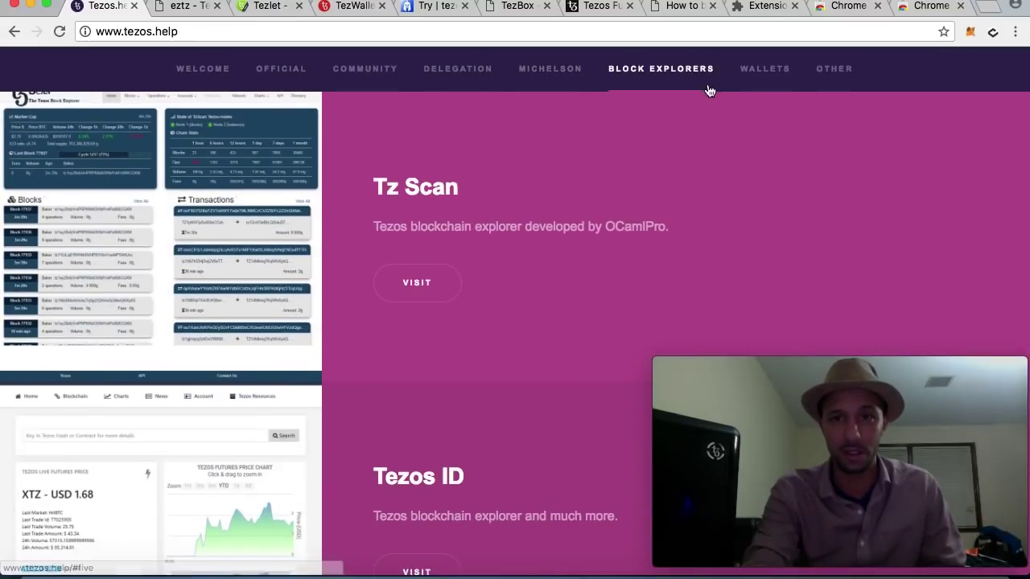
left_click(765, 71)
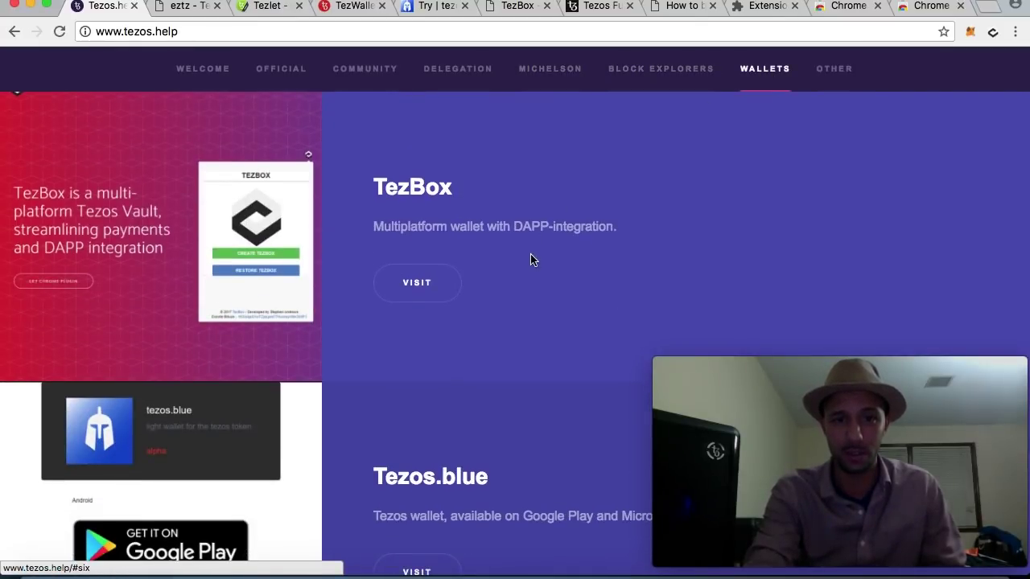
scroll(552, 264, "down", 5)
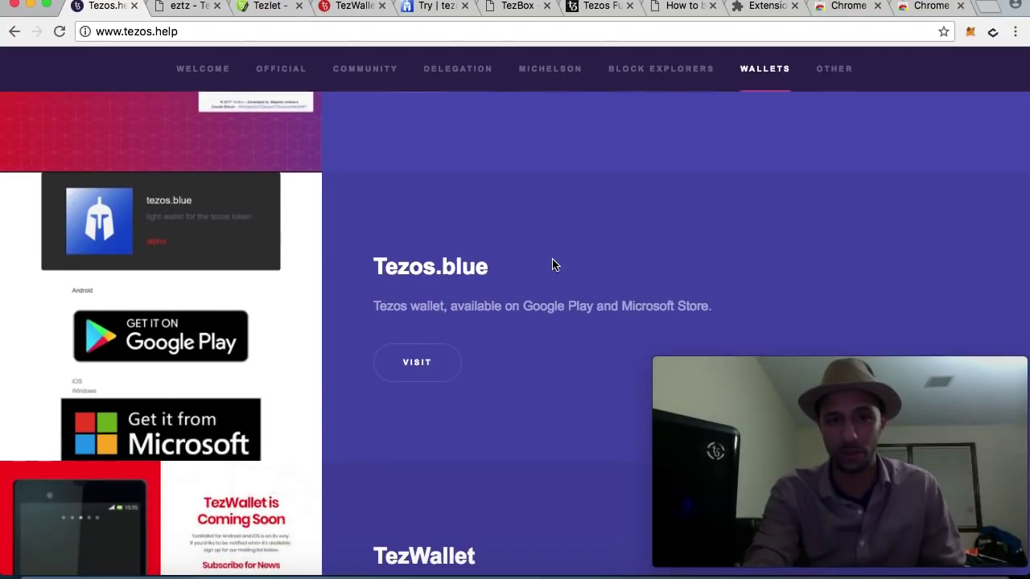
scroll(559, 399, "down", 1)
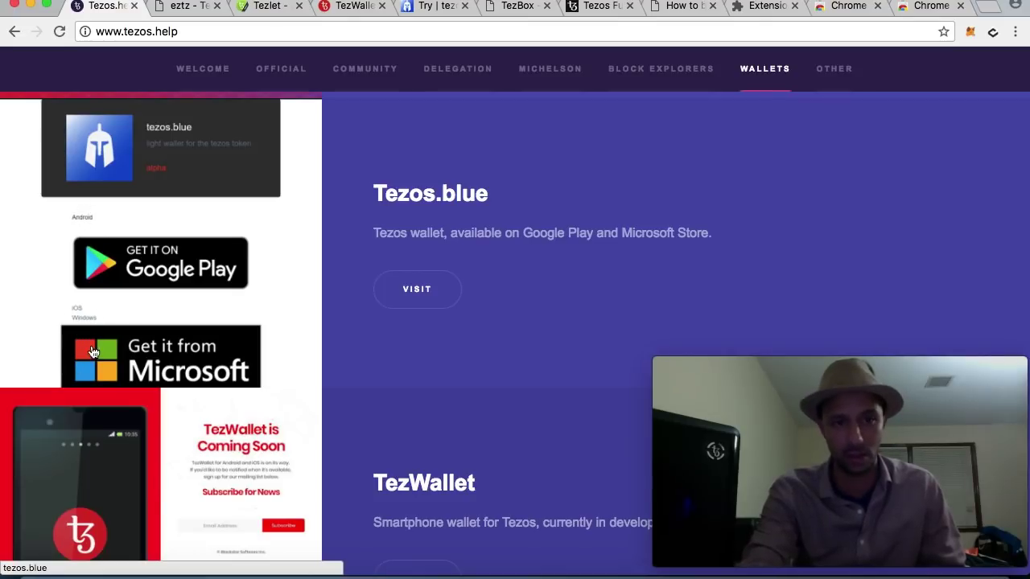
scroll(585, 332, "down", 3)
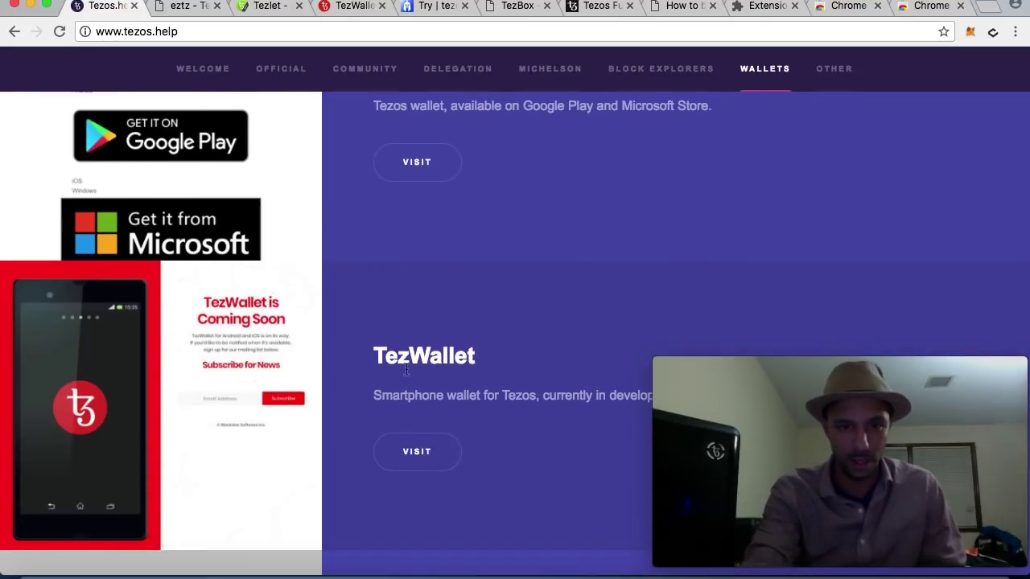
scroll(499, 324, "down", 2)
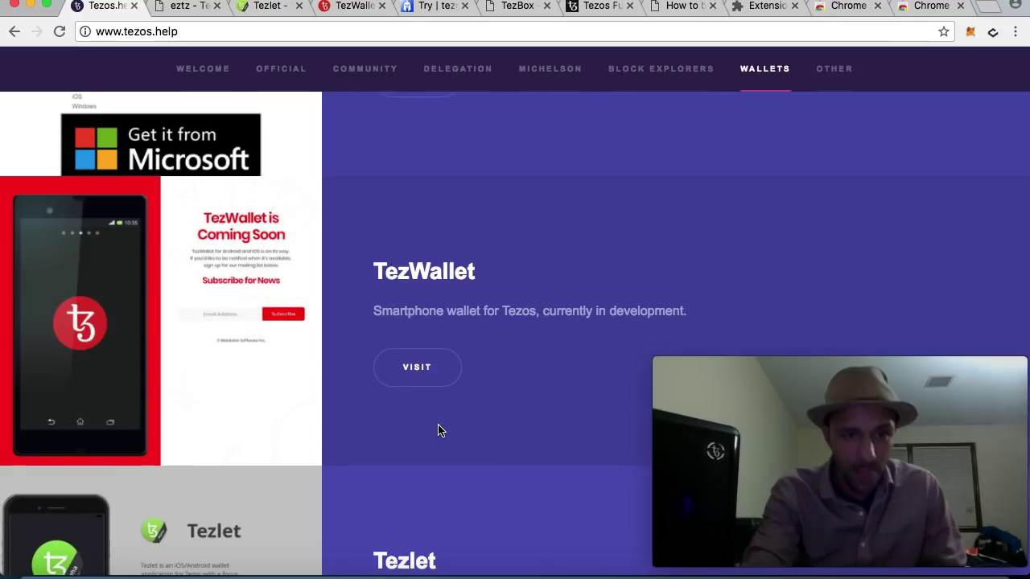
scroll(438, 431, "down", 3)
scroll(439, 430, "down", 1)
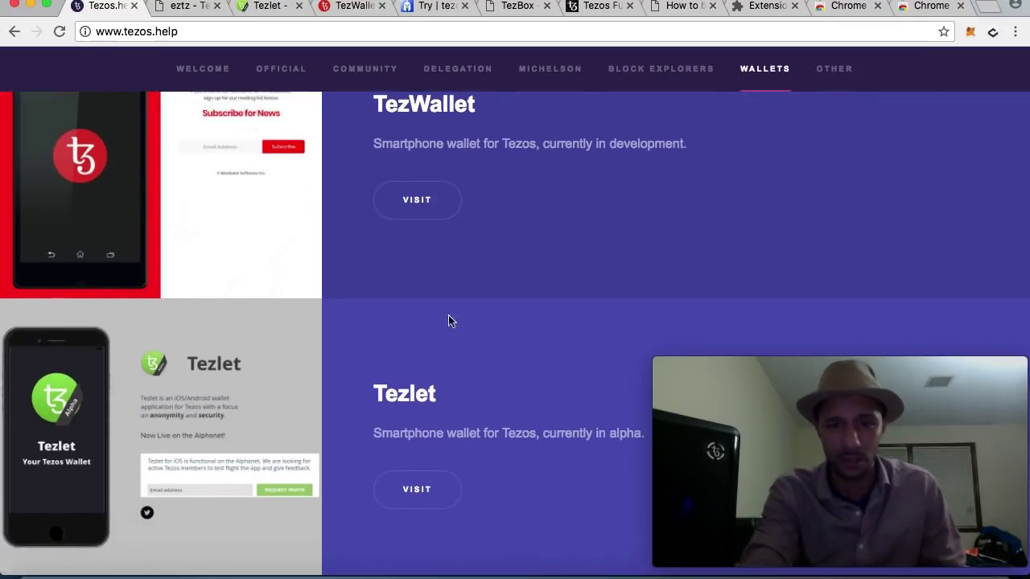
scroll(502, 306, "down", 2)
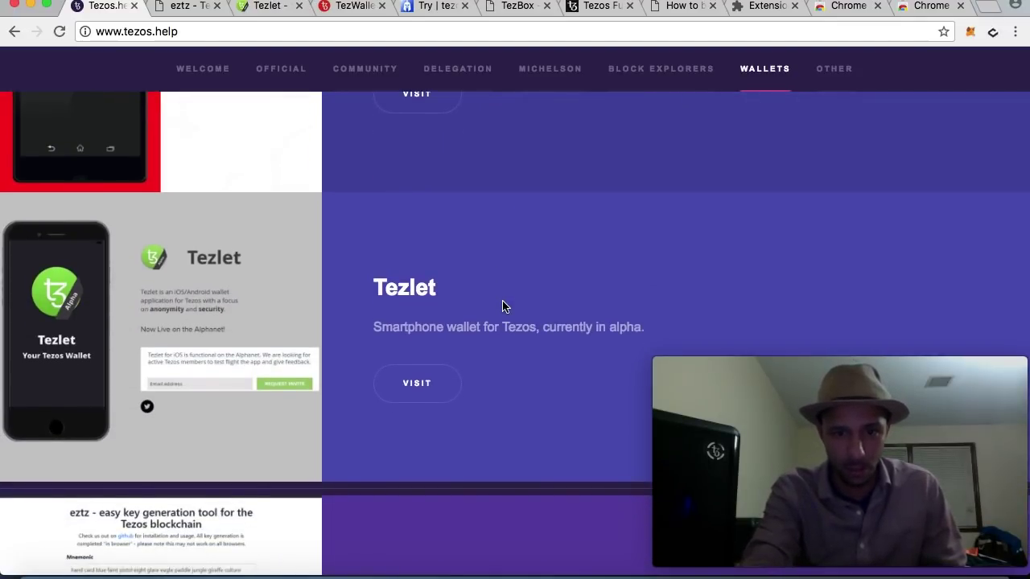
scroll(442, 273, "down", 3)
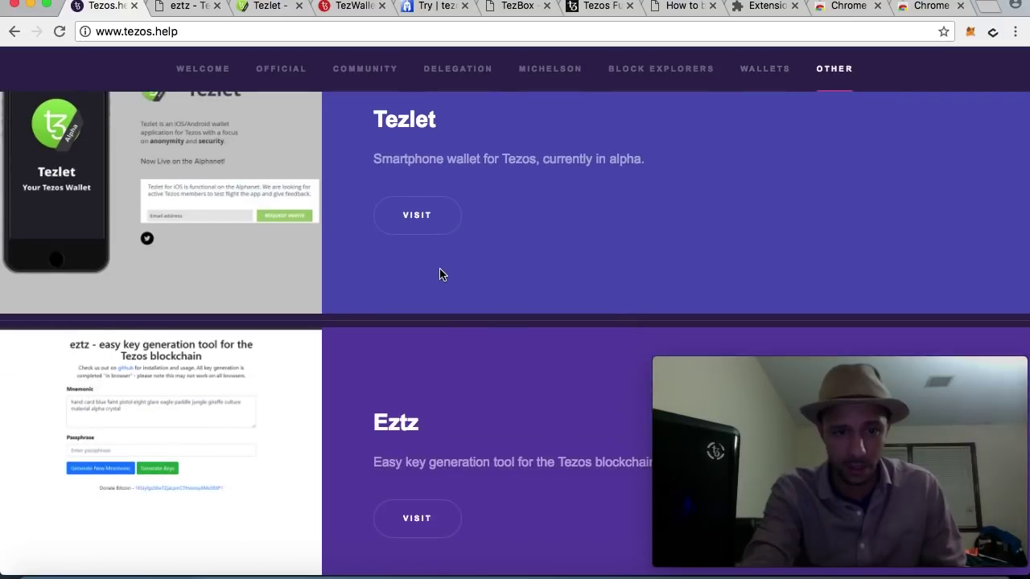
scroll(499, 403, "down", 3)
scroll(499, 404, "up", 20)
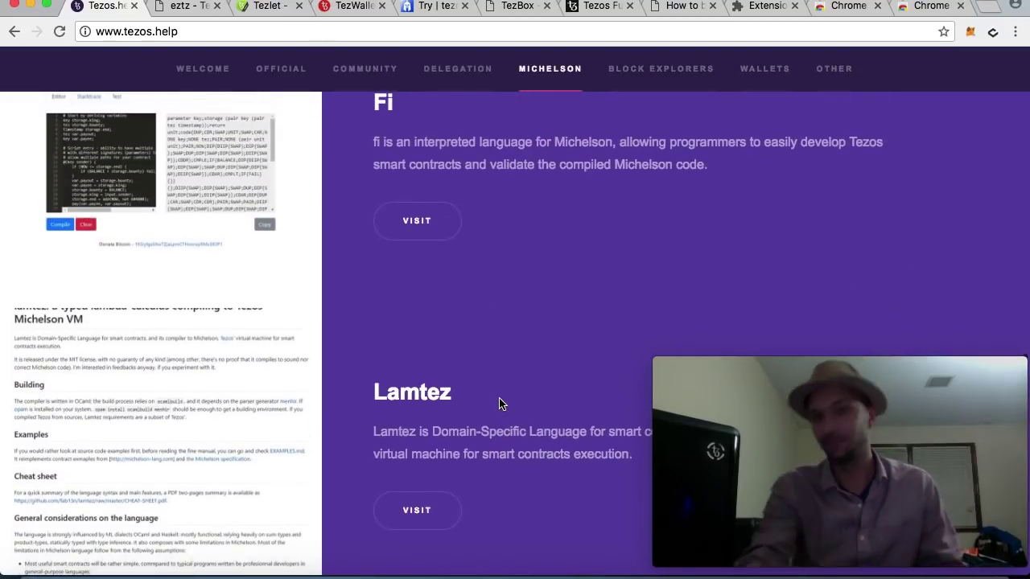
mouse_move(841, 500)
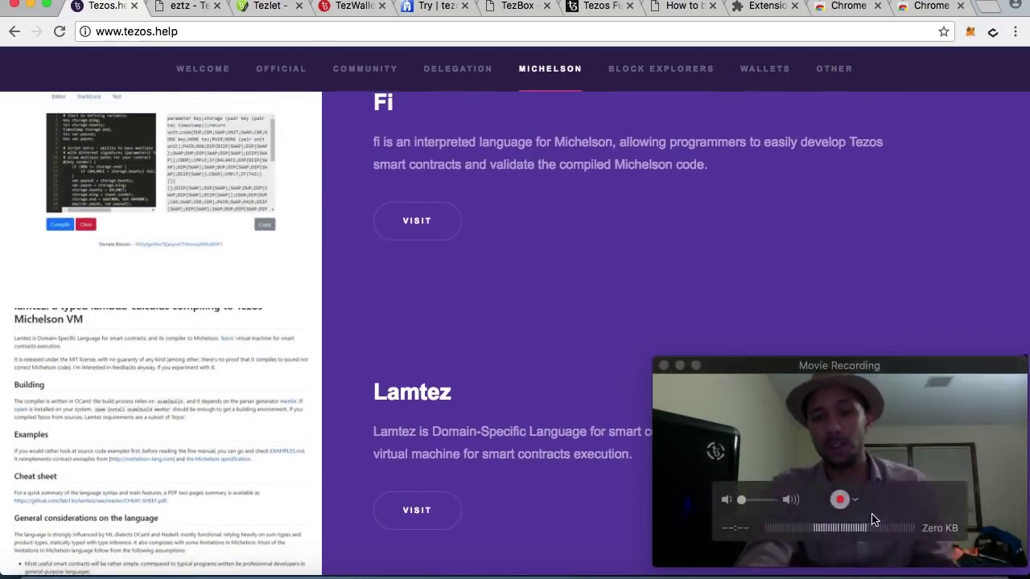